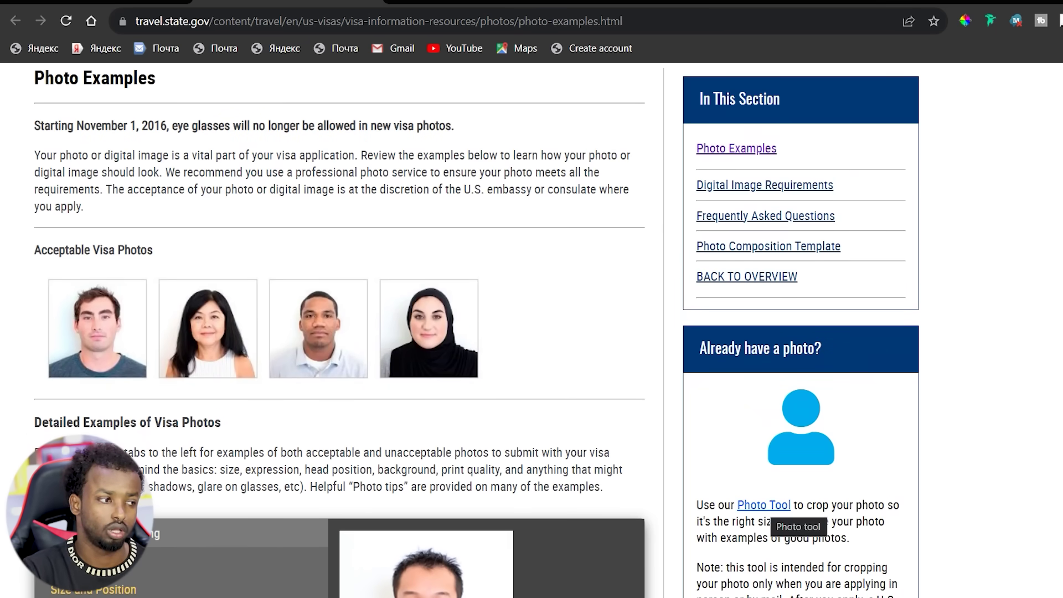
click(764, 505)
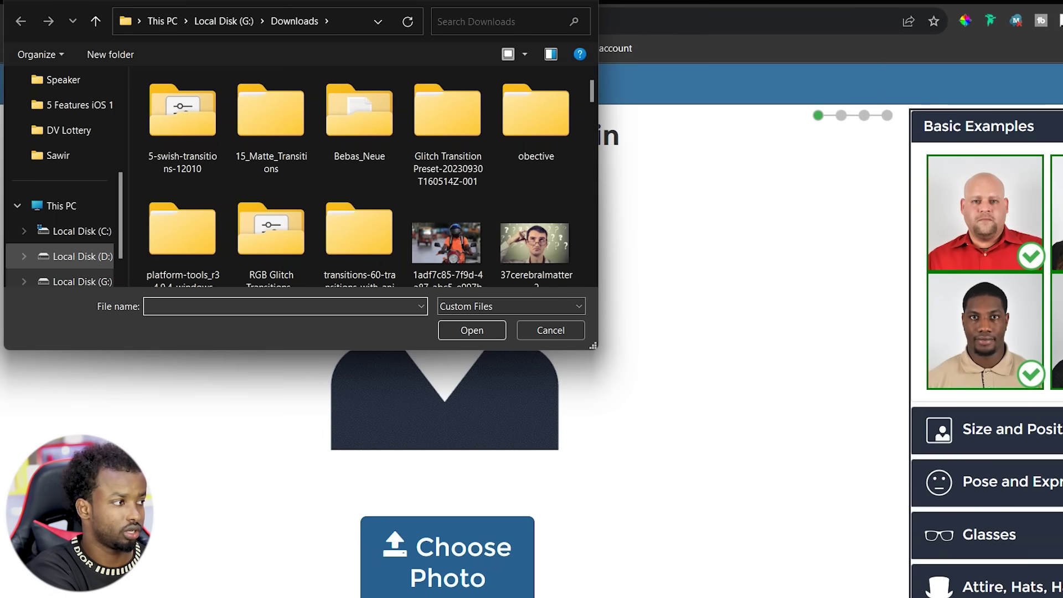
key(alt+Up)
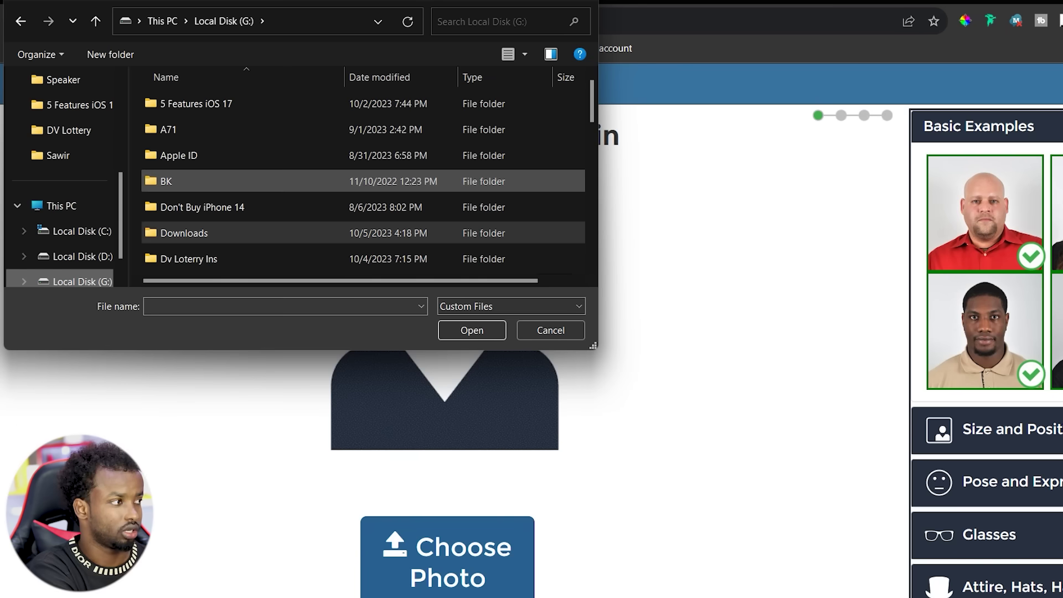
key(s)
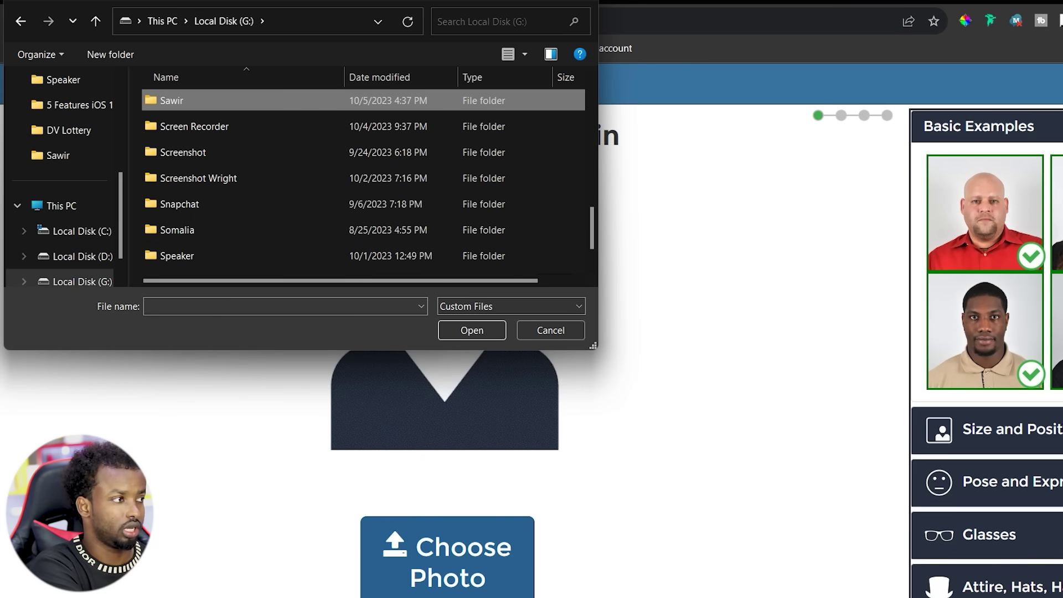
key(Return)
key(2)
key(Return)
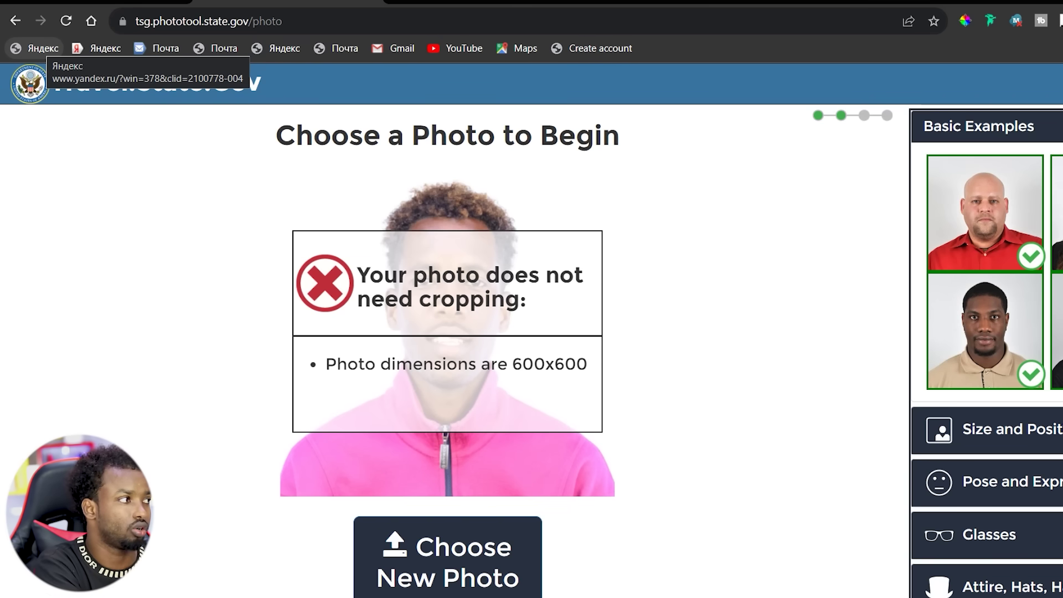
click(16, 21)
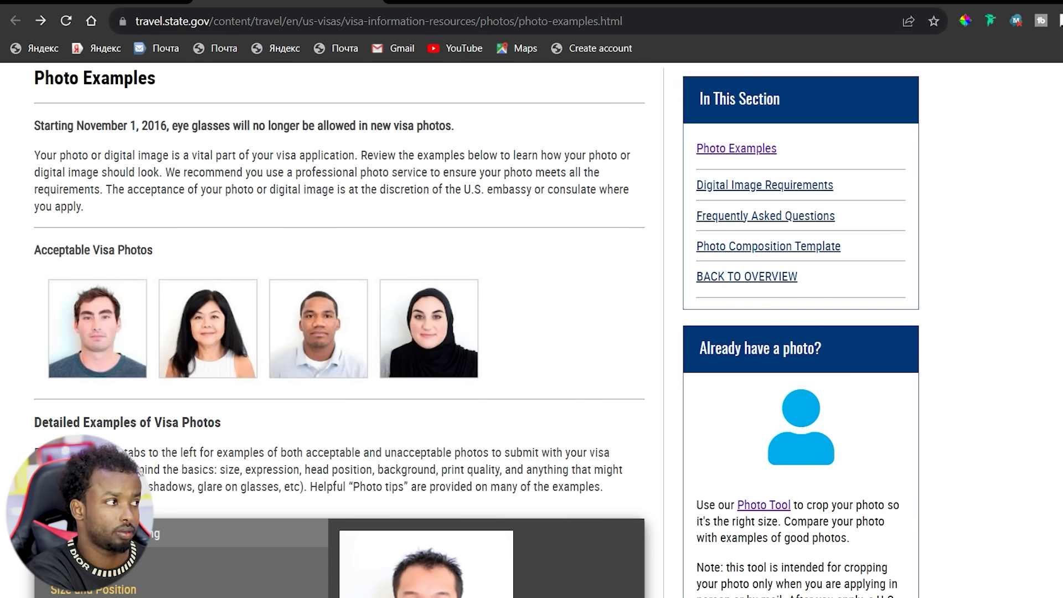
Return to the Diversity Visa welcome page and begin the DV-2025 entry.
key(alt+Right)
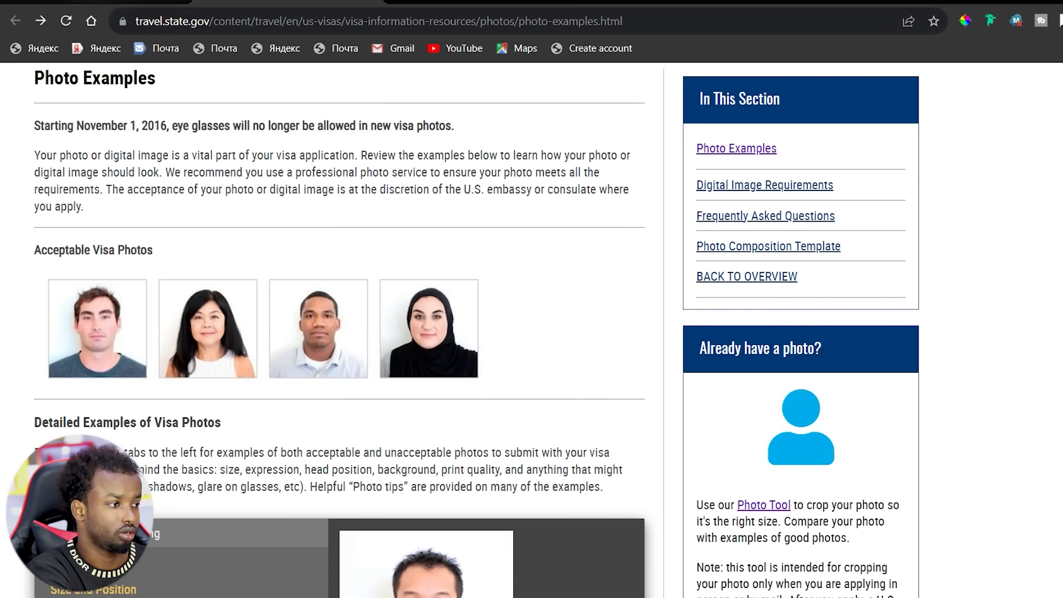
scroll(598, 332, down, 3)
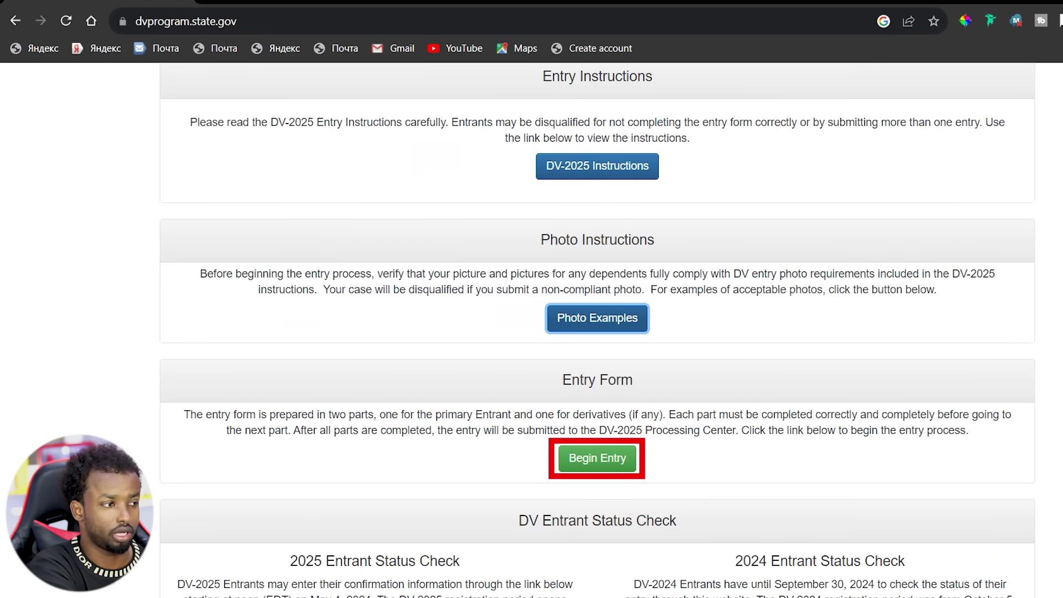
click(597, 458)
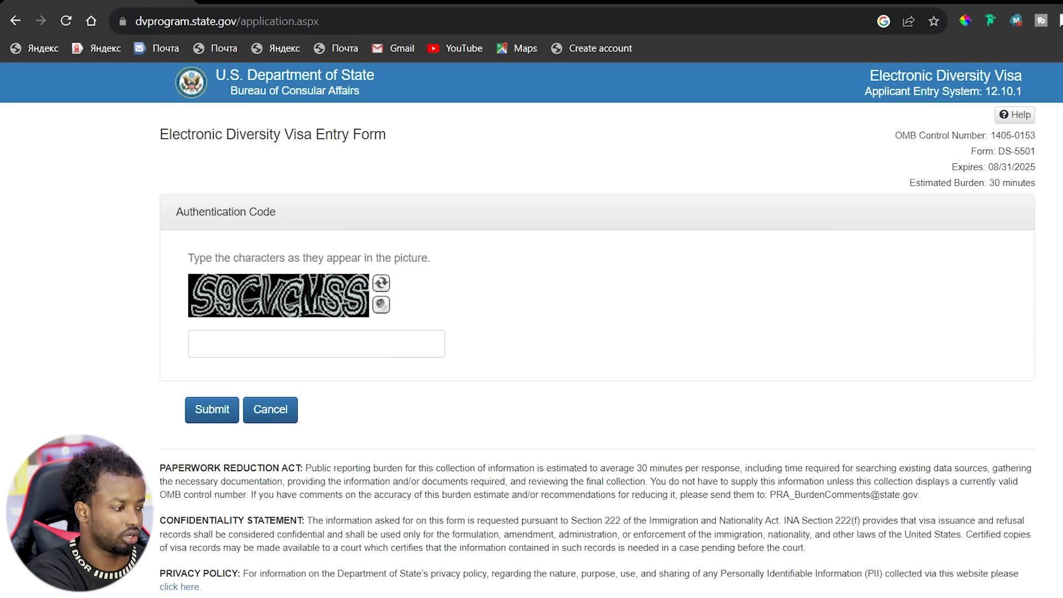
Enter the displayed authentication code and submit it to reach Part One.
click(283, 344)
text(S)
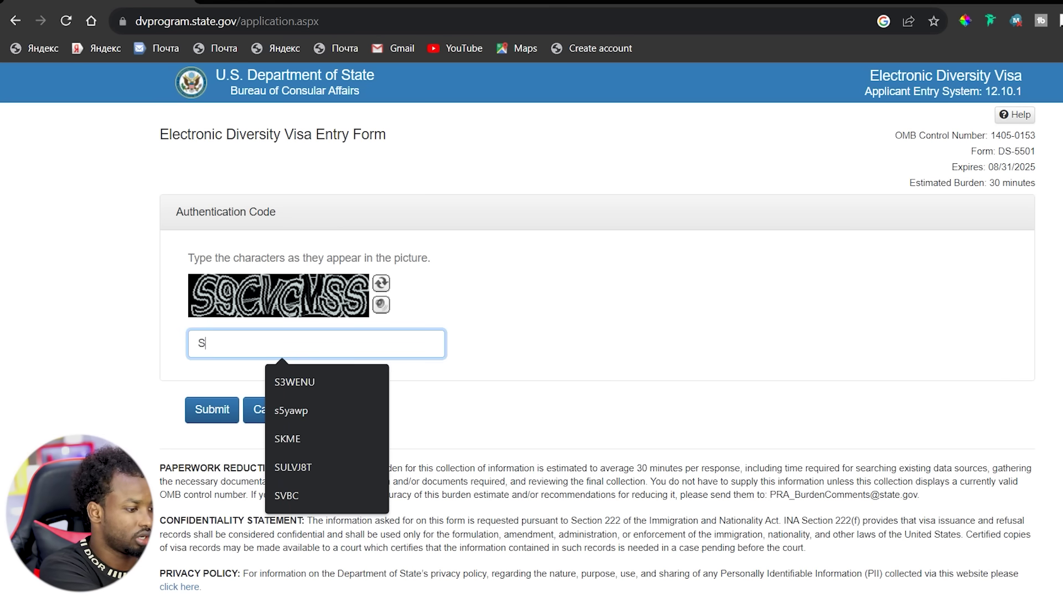
text(9C)
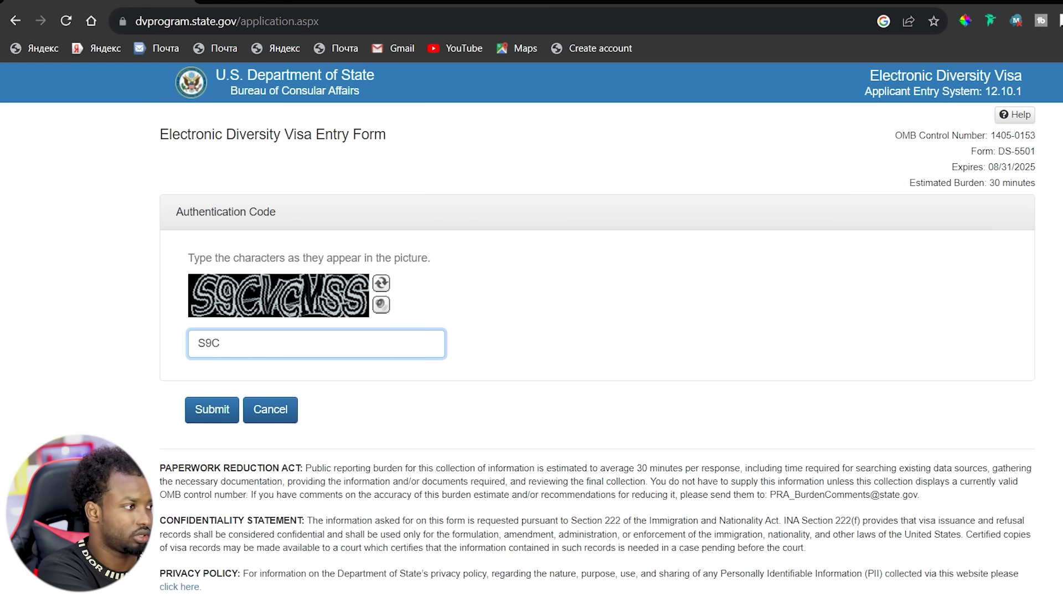
text(VC)
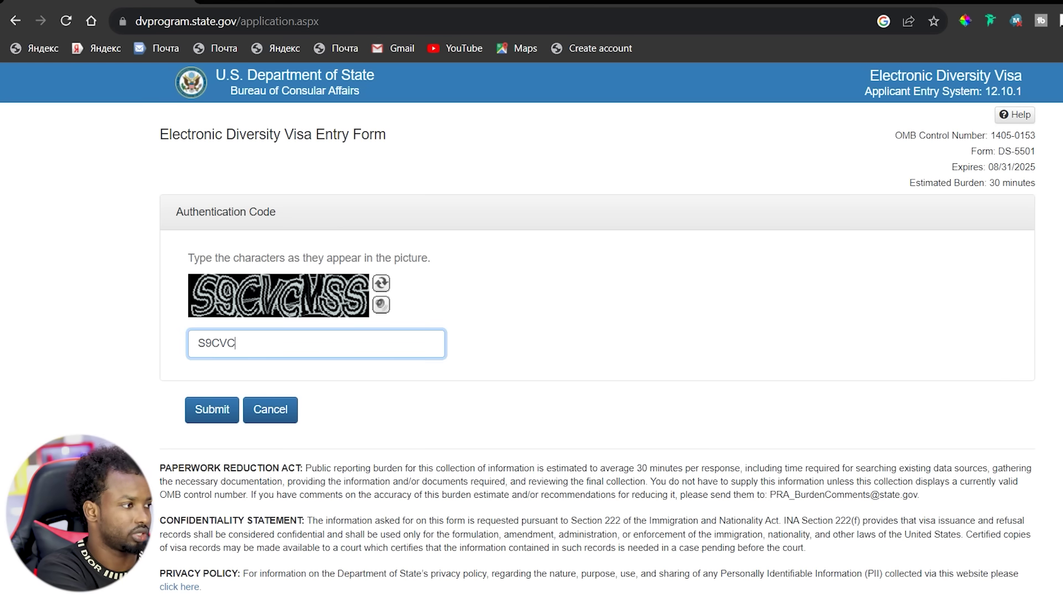
text(MSS)
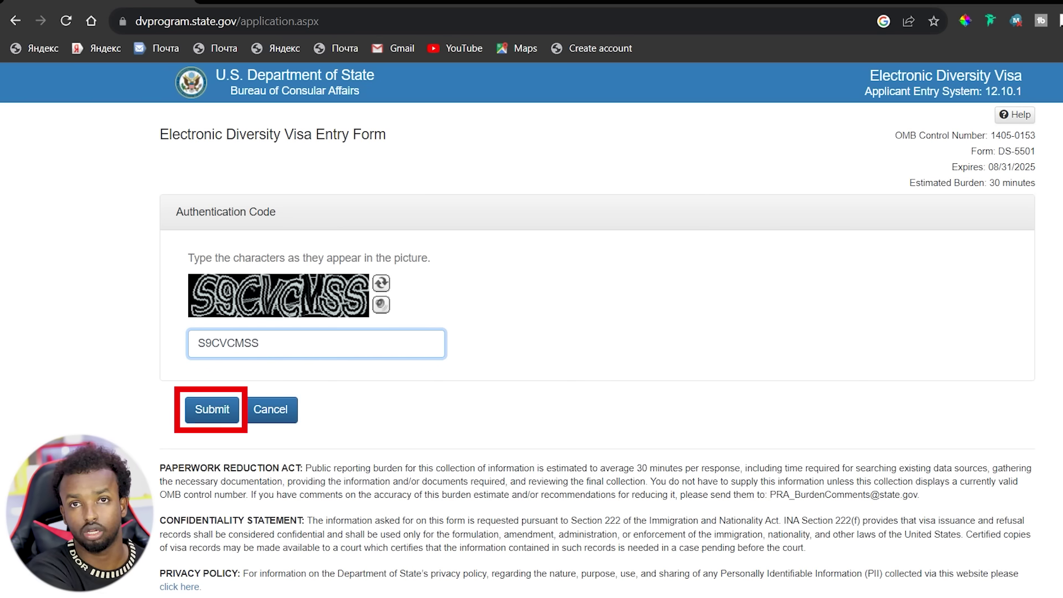
click(212, 409)
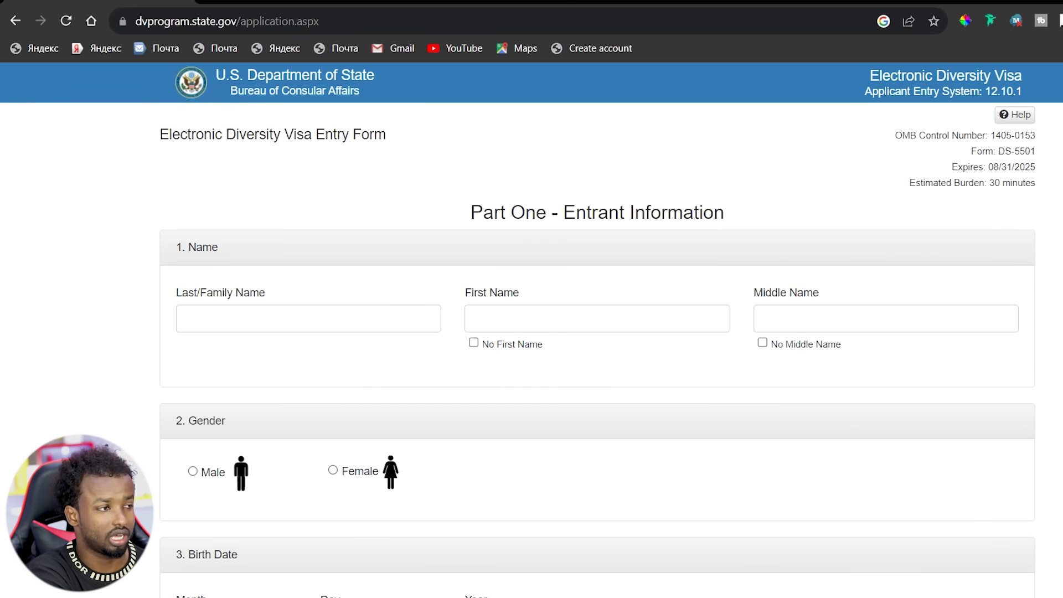
Enter the entrant's last, first and middle names, fixing the last name's capitalisation, and select Male.
scroll(597, 344, down, 1)
scroll(597, 343, up, 1)
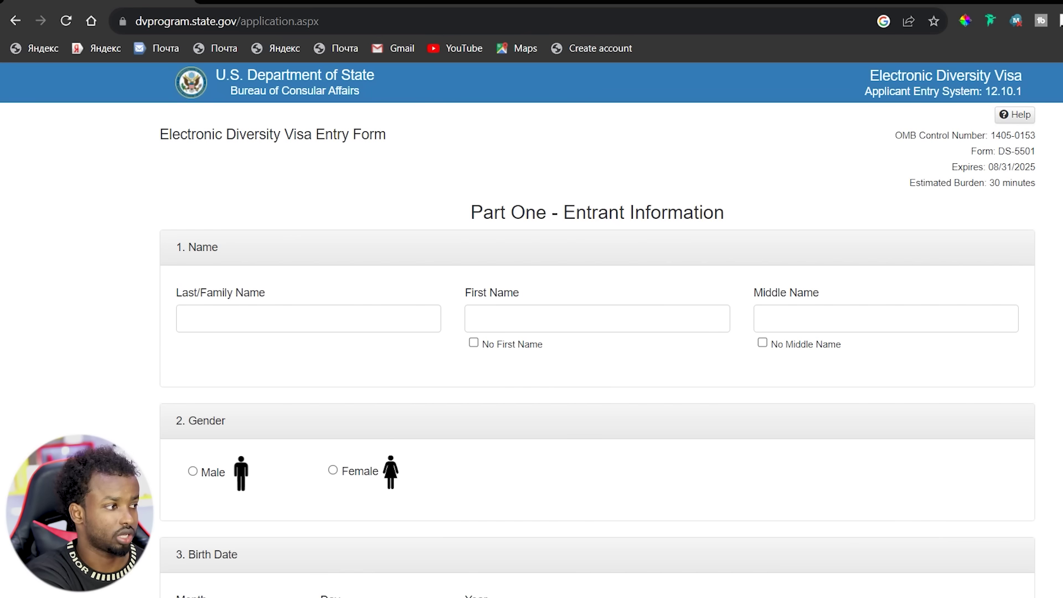
click(270, 319)
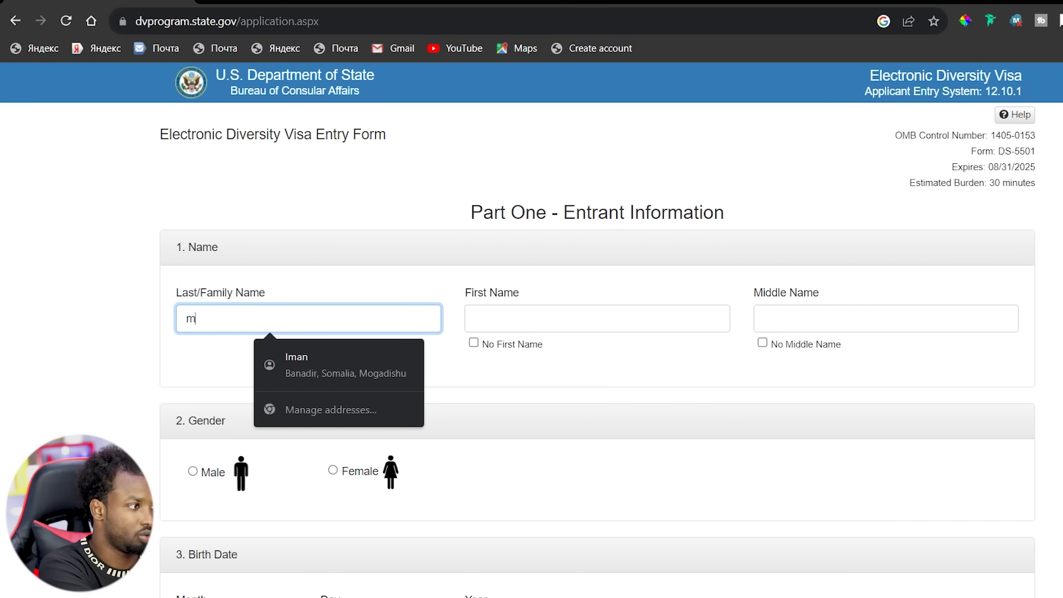
key(ctrl+a)
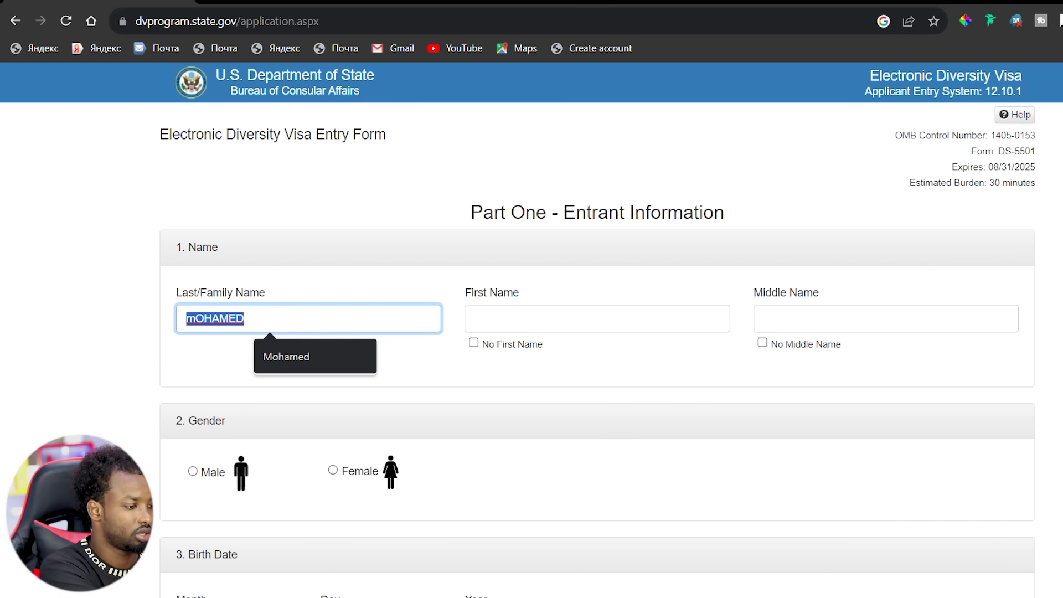
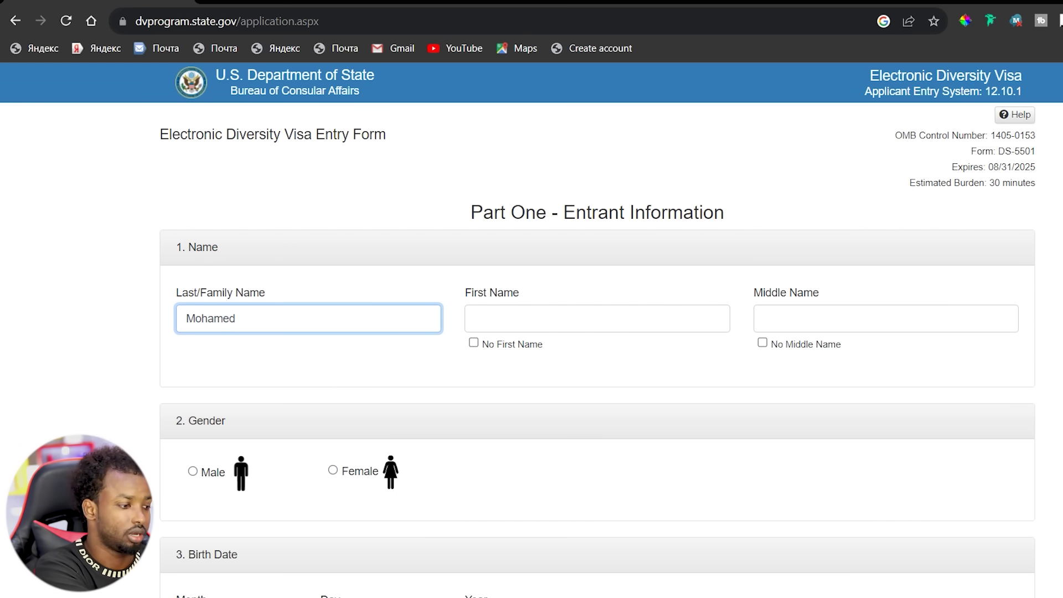
click(475, 319)
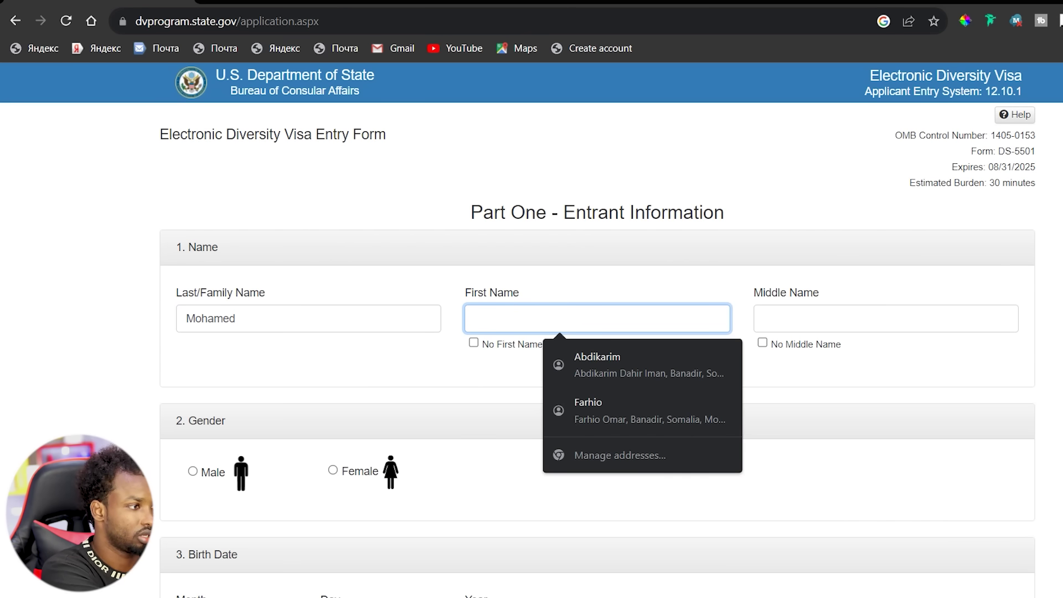
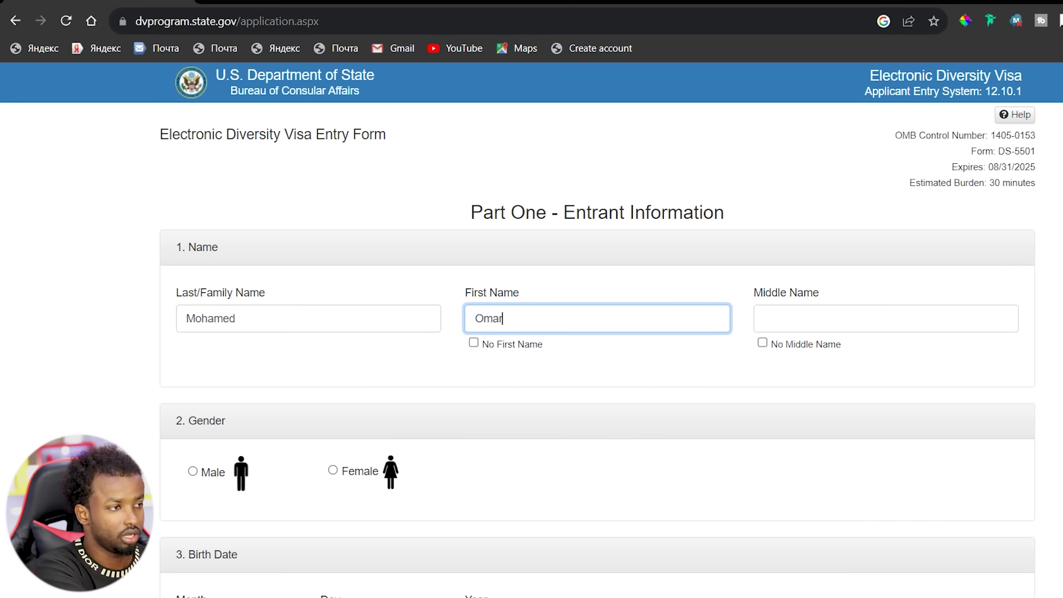
click(764, 319)
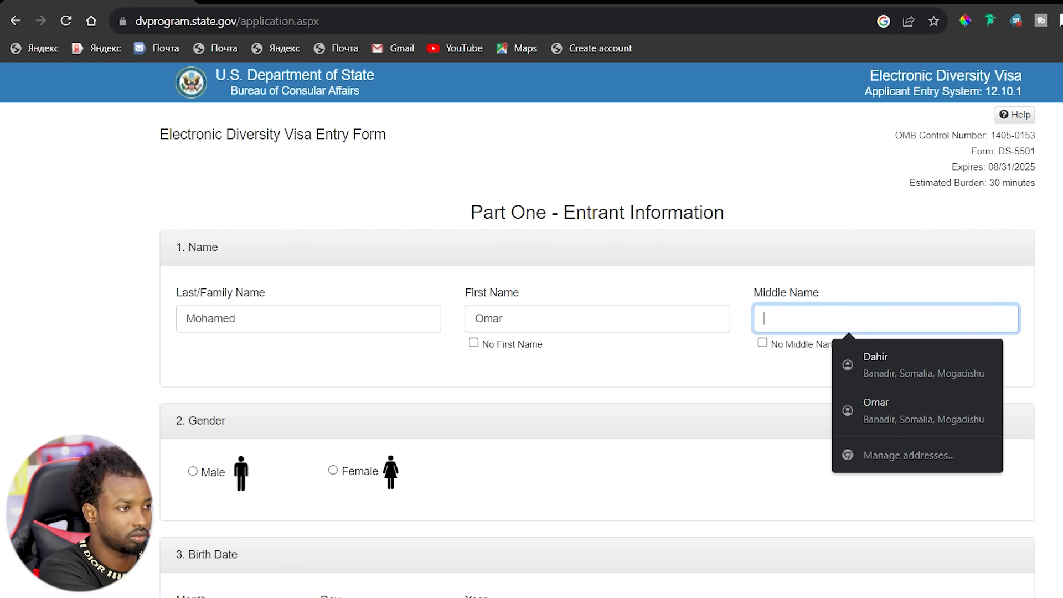
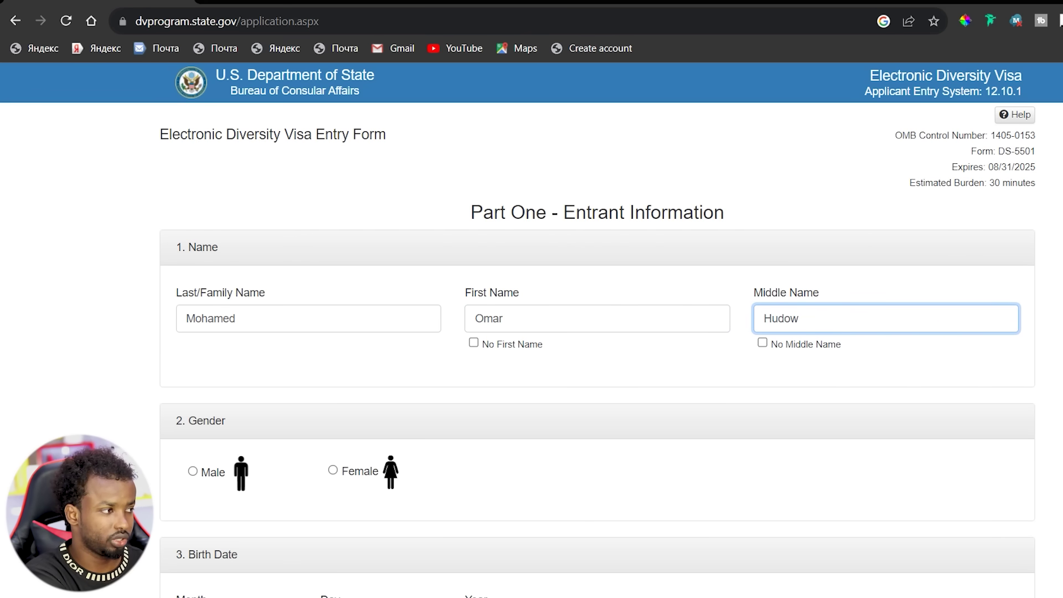
scroll(598, 332, down, 2)
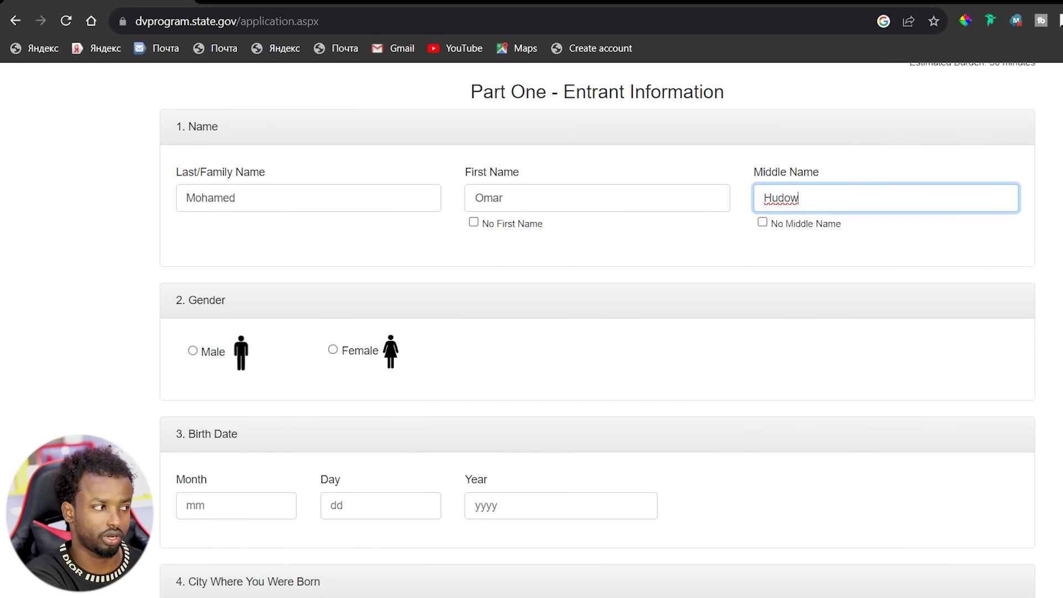
click(193, 350)
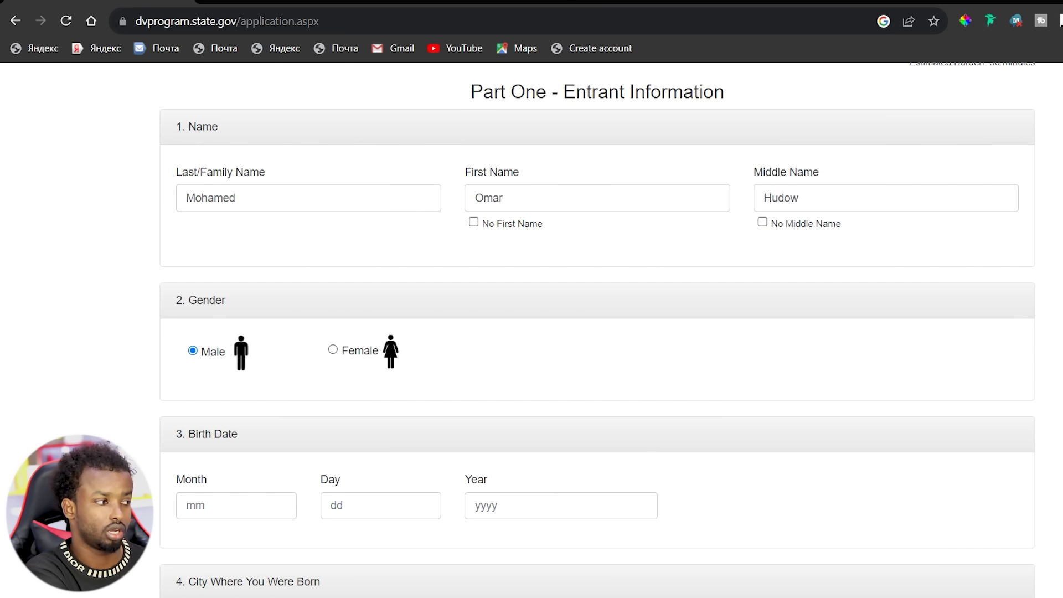
Enter 01 as birth month, 01 as day and 2001 as year.
click(187, 506)
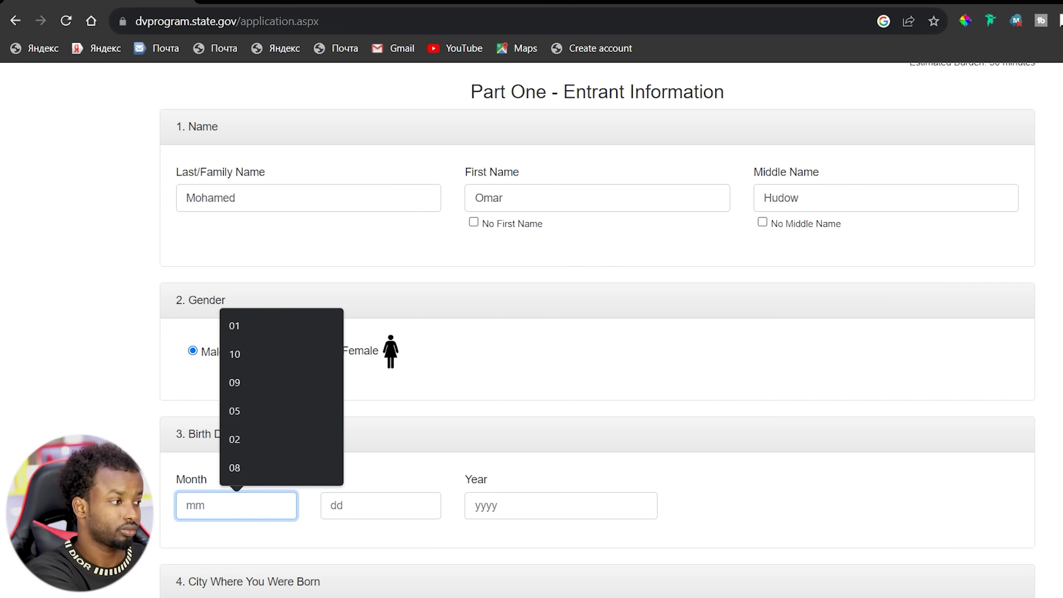
text(01)
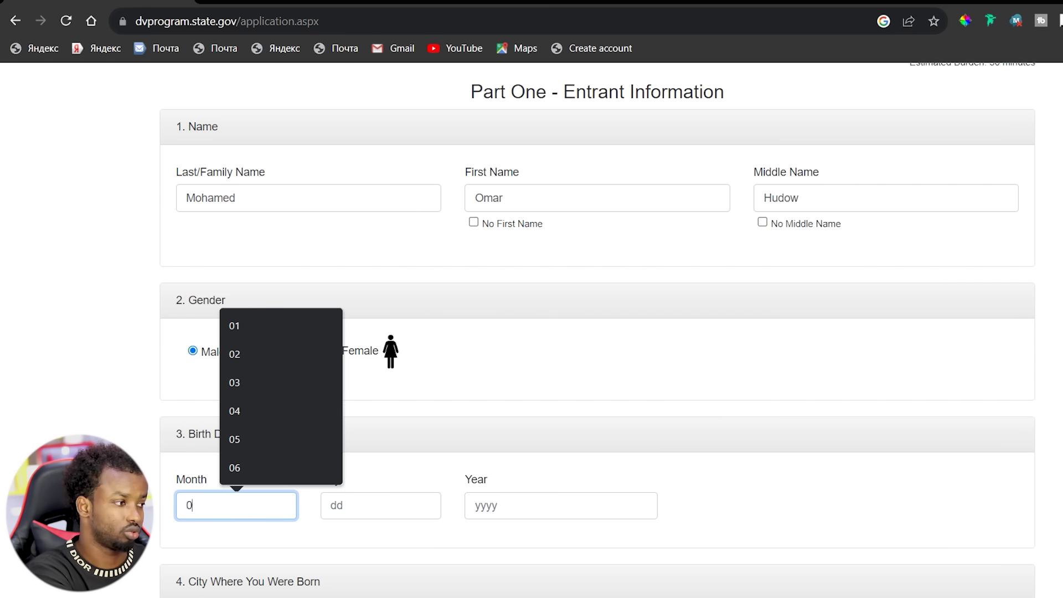
click(336, 505)
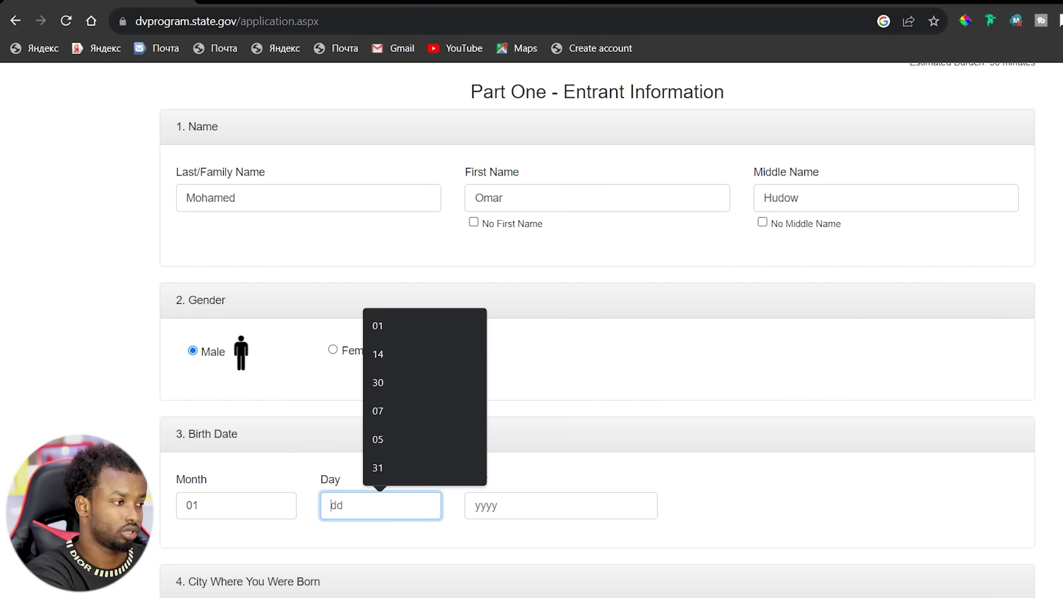
text(01)
click(476, 505)
text(2001)
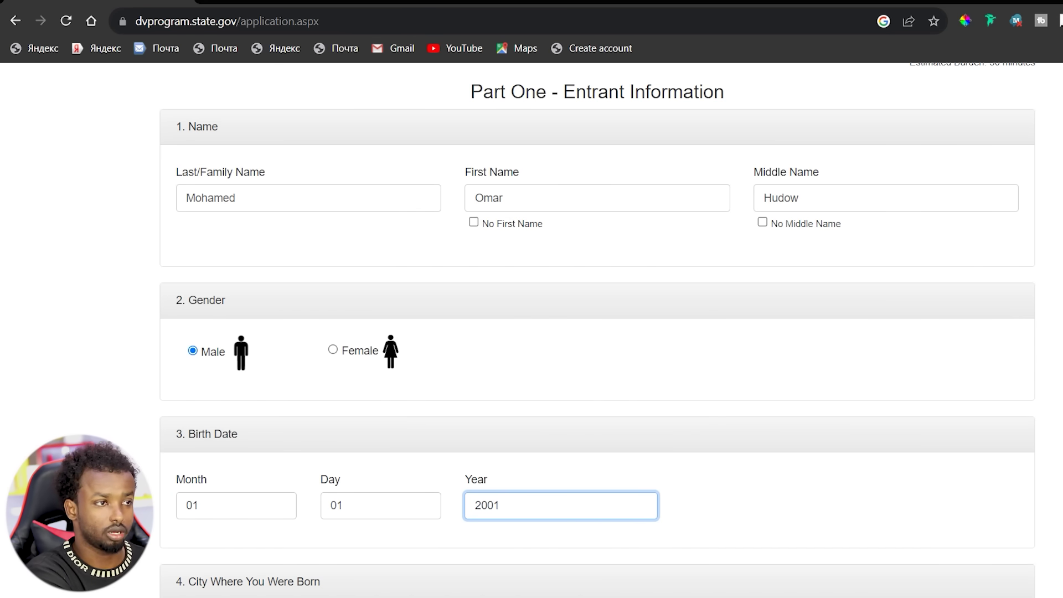
scroll(597, 332, down, 3)
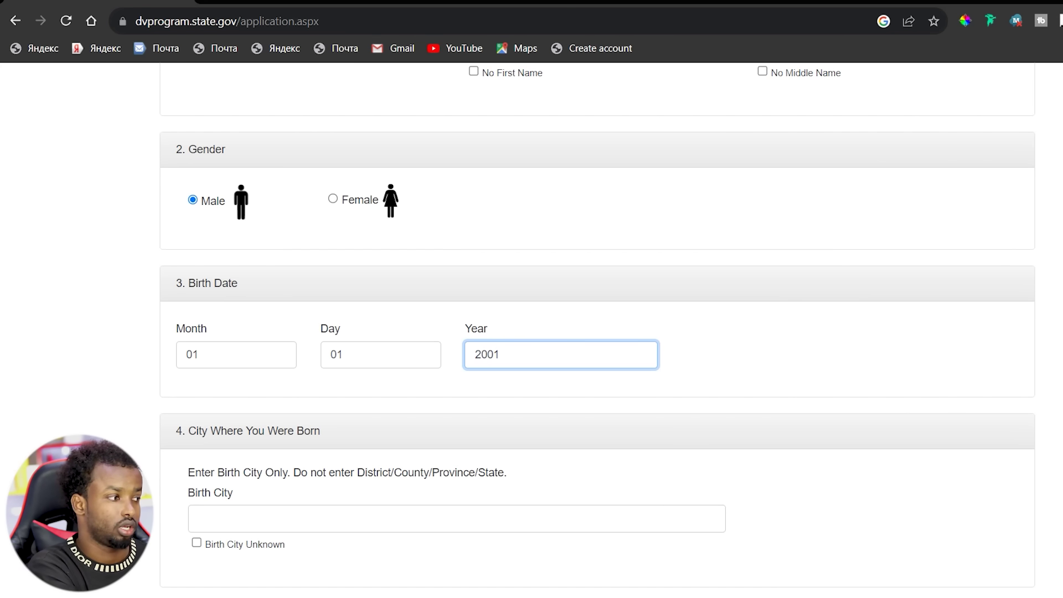
scroll(597, 332, down, 3)
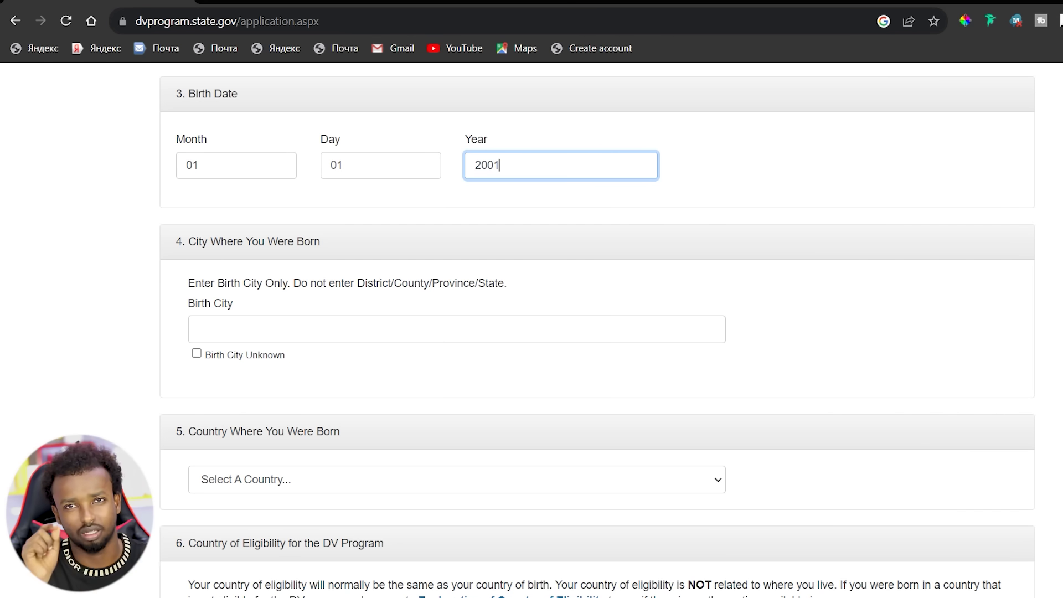
Enter Mogadishu as the birth city.
click(282, 330)
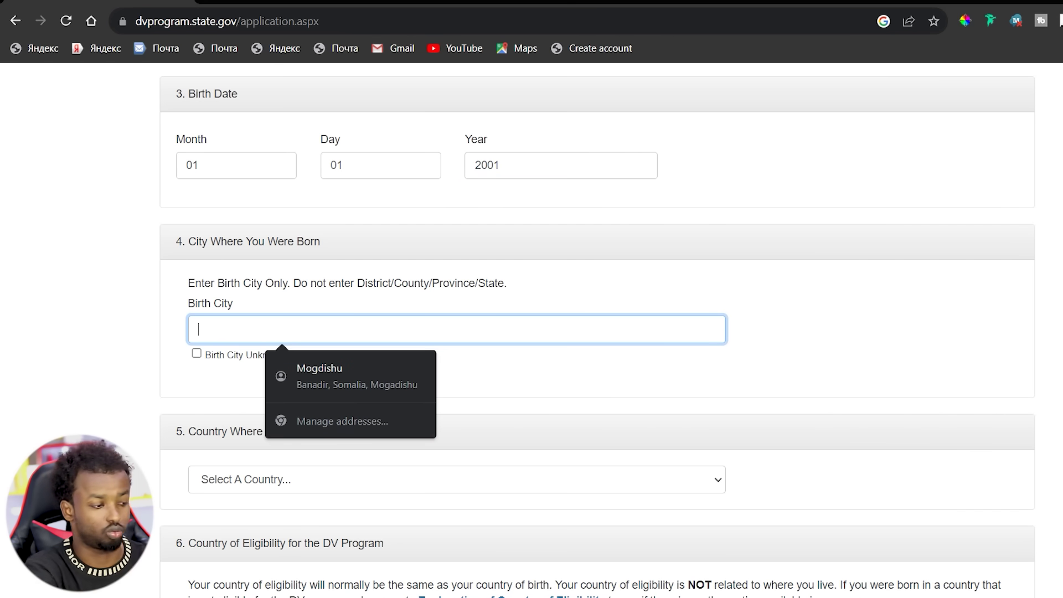
text(Mog)
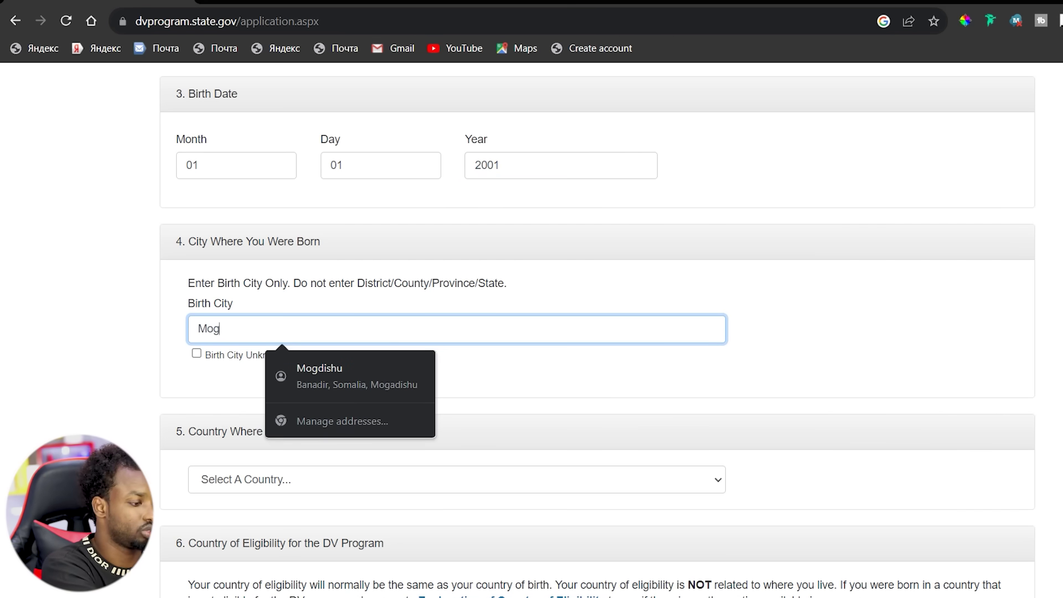
text(adishu)
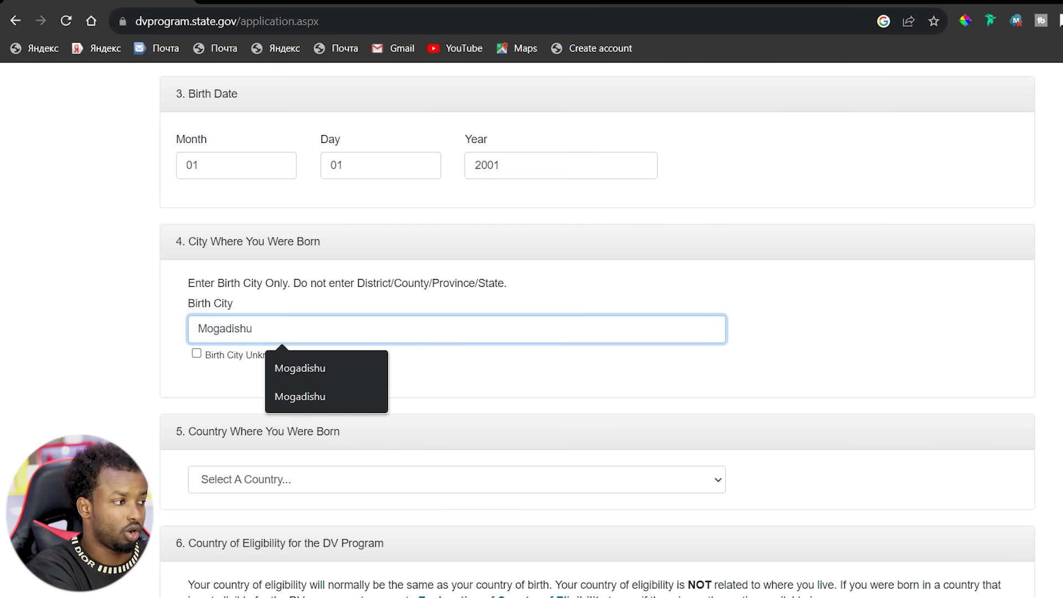
key(Tab)
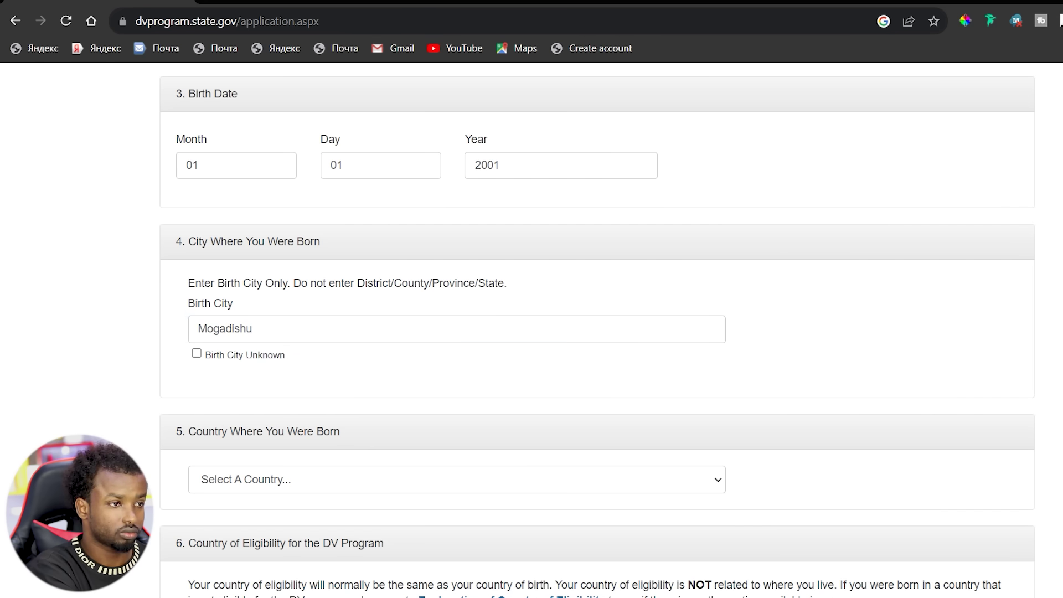
scroll(597, 331, down, 2)
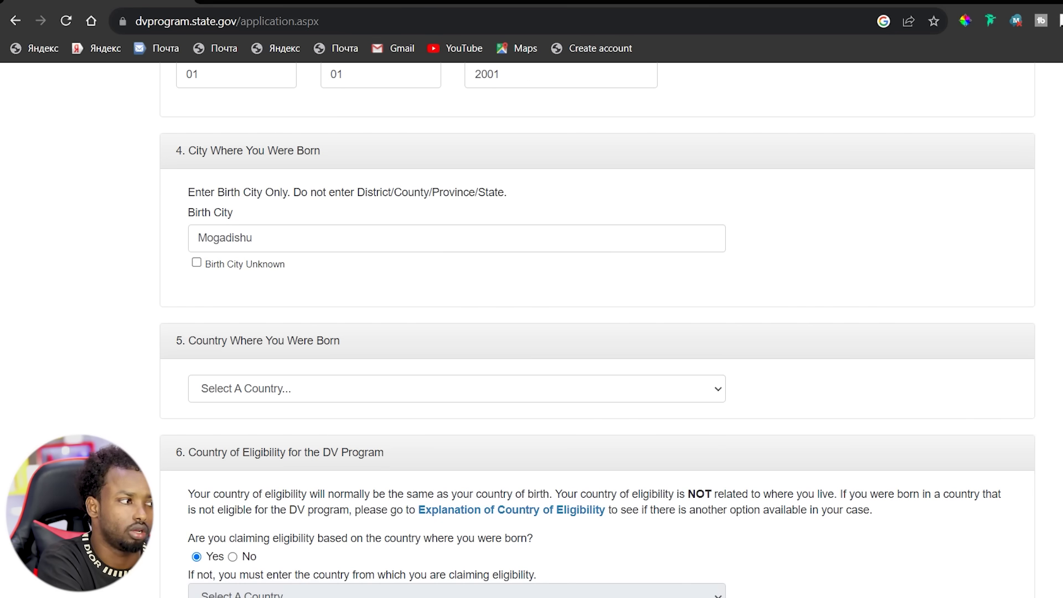
Choose Somalia from the Country Where You Were Born list.
click(457, 389)
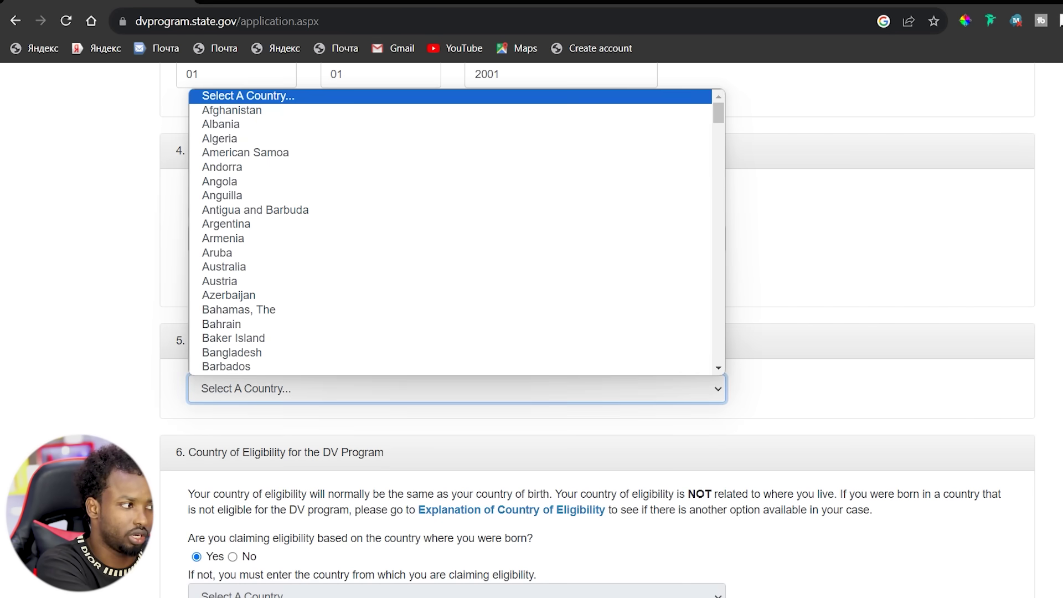
text(somalia)
key(Return)
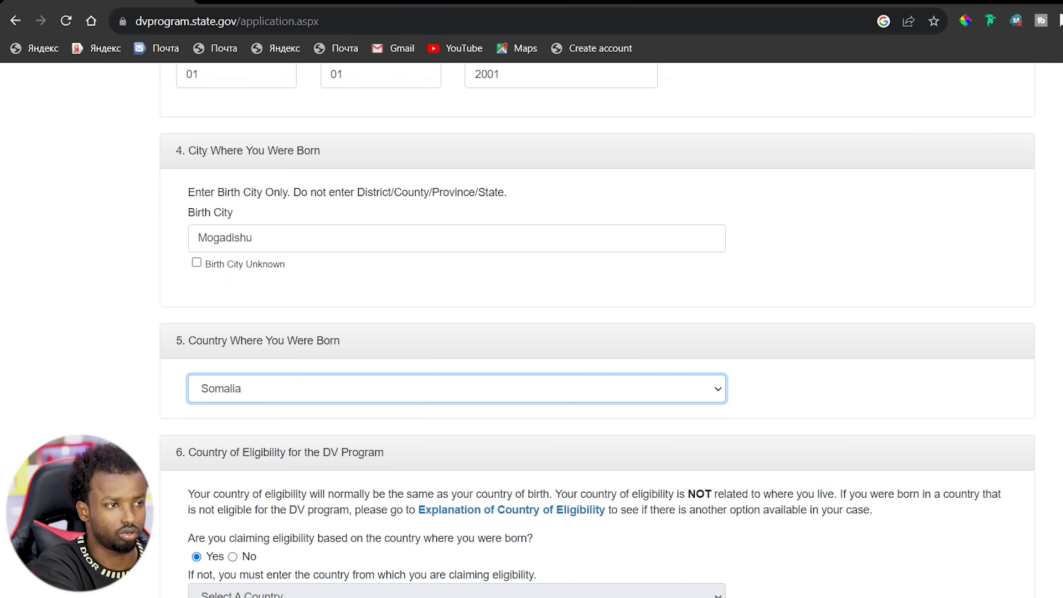
scroll(597, 329, down, 5)
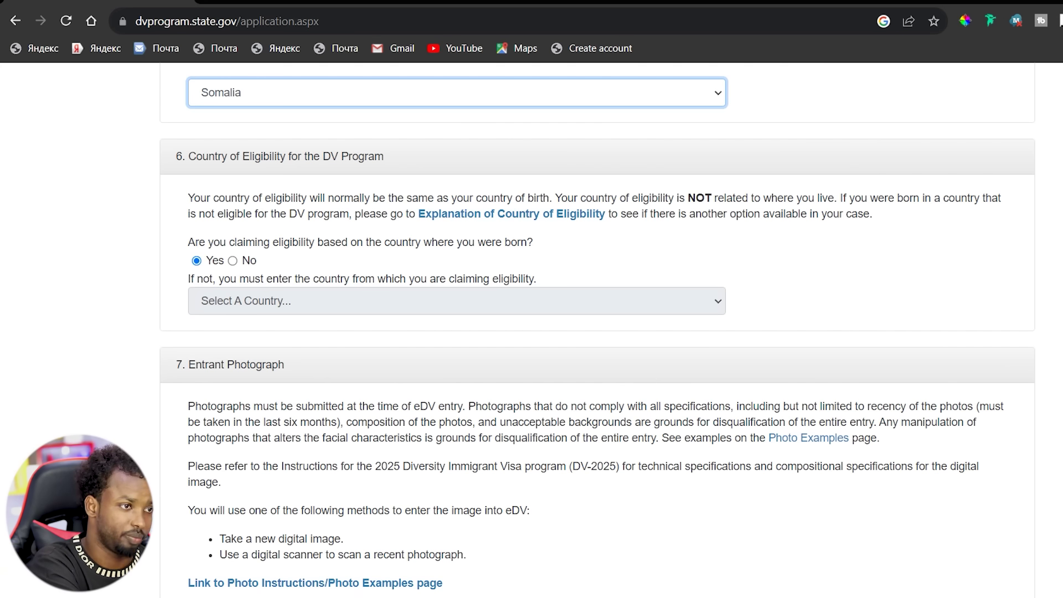
Attach 20231005_163455.jpg as the entrant photo and move down to Mailing Address.
scroll(597, 333, down, 3)
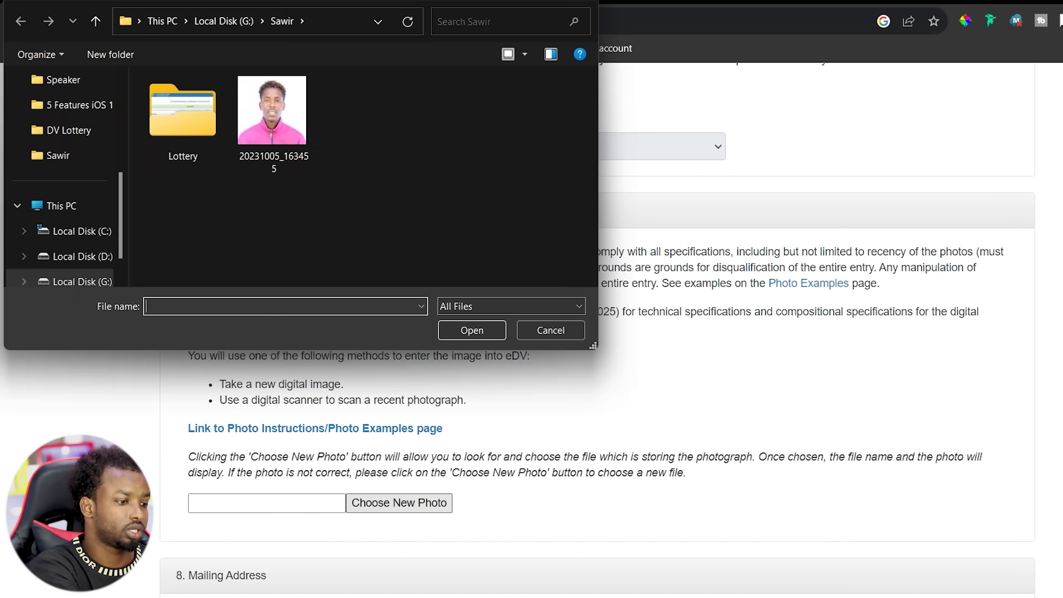
double_click(272, 111)
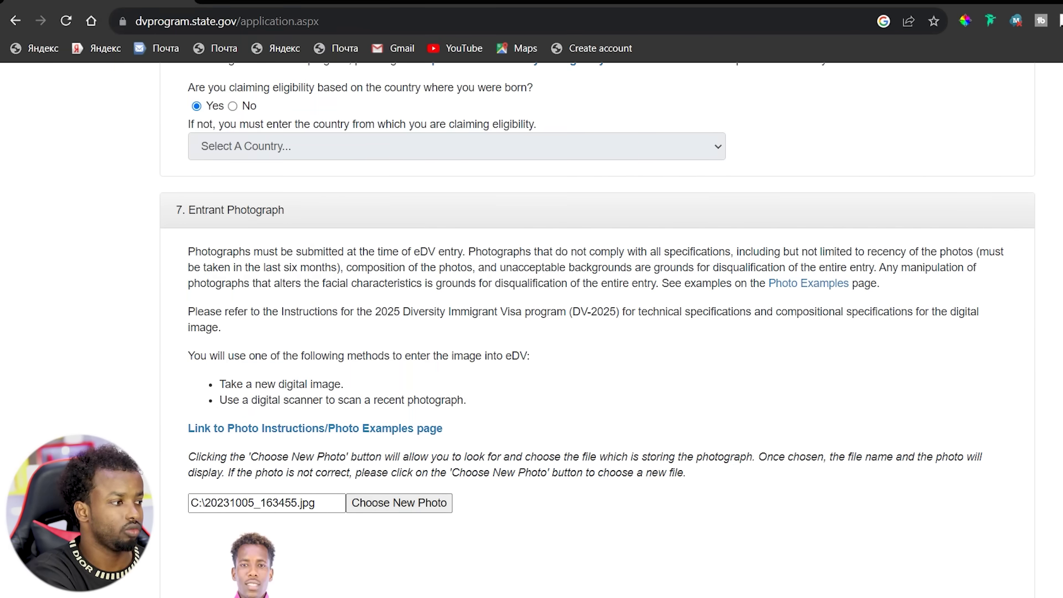
scroll(597, 333, down, 2)
scroll(598, 331, down, 2)
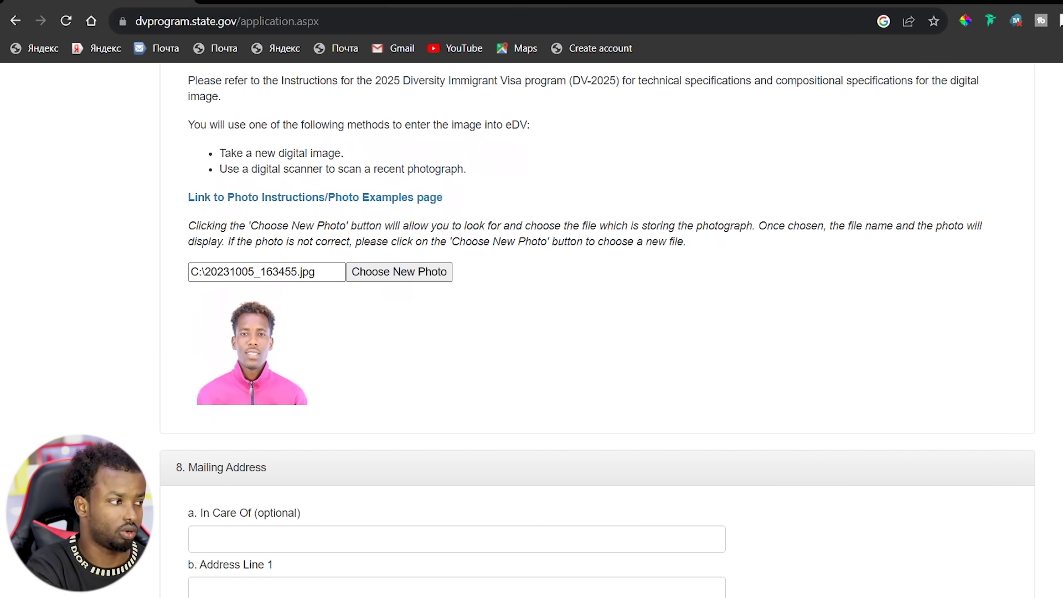
scroll(597, 330, down, 6)
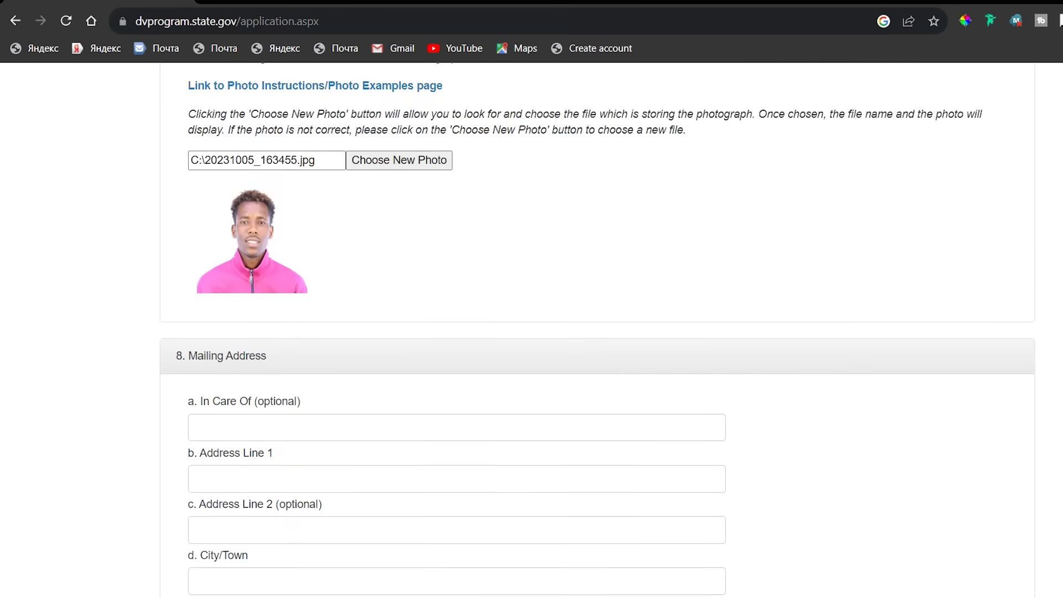
scroll(597, 330, down, 1)
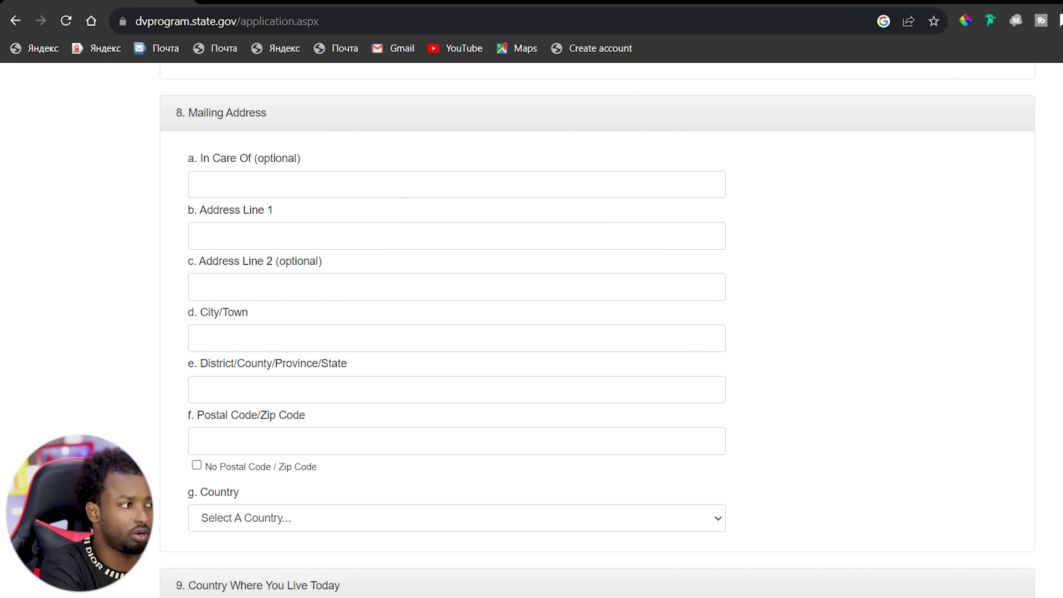
Type the street into Address Line 1 and the neighbourhood into Address Line 2, correcting typos.
click(198, 235)
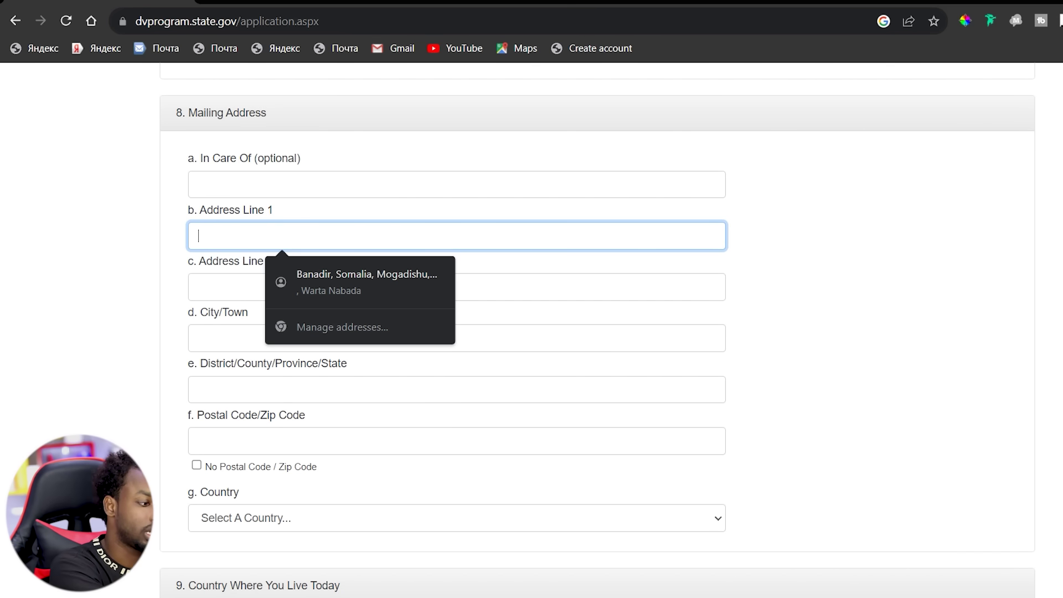
text(Geed)
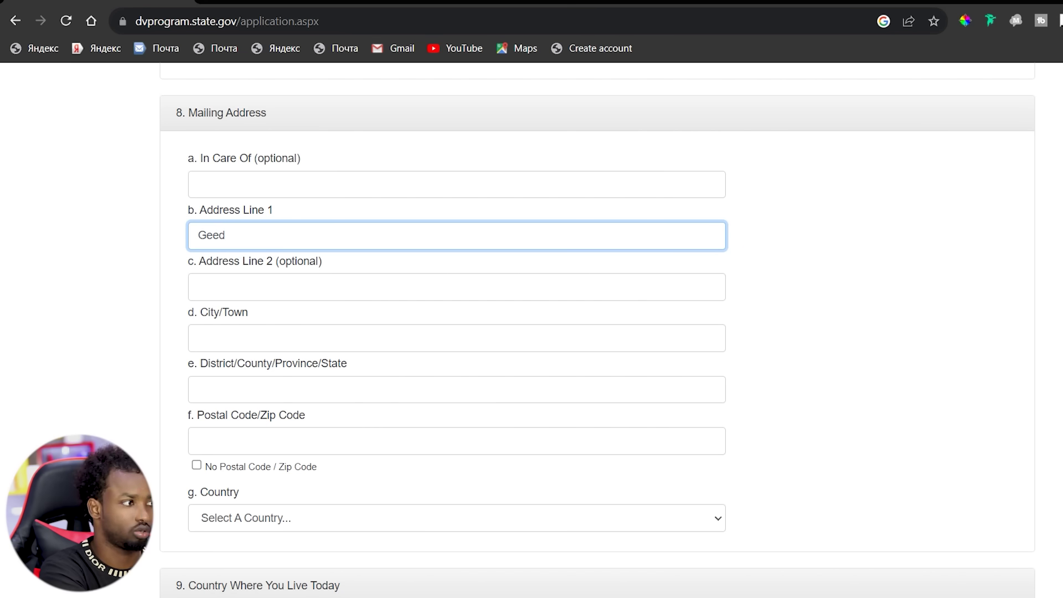
key(BackSpace)
key(BackSpace)
key(BackSpace)
key(BackSpace)
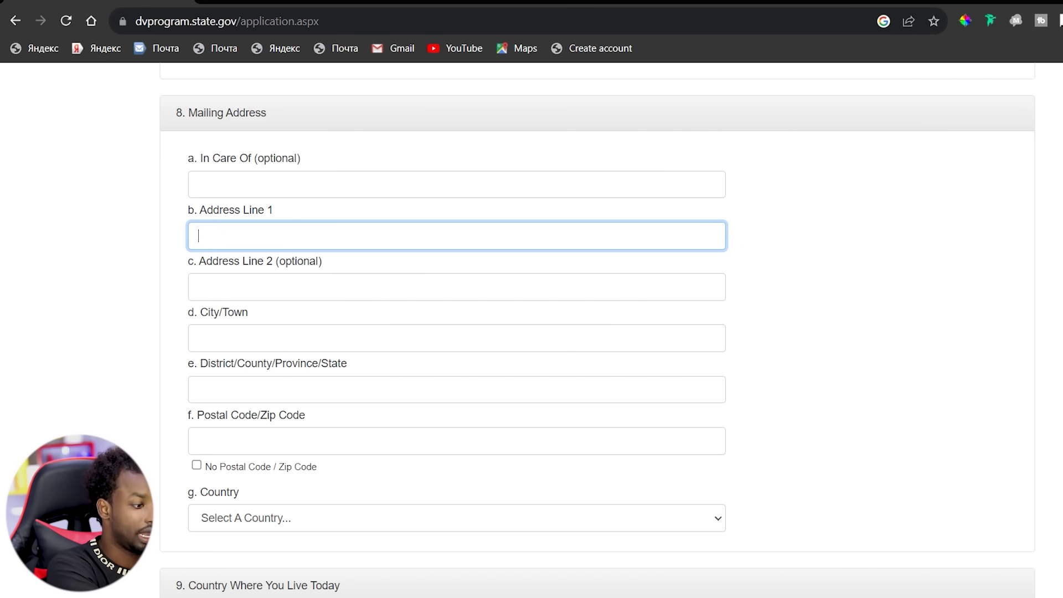
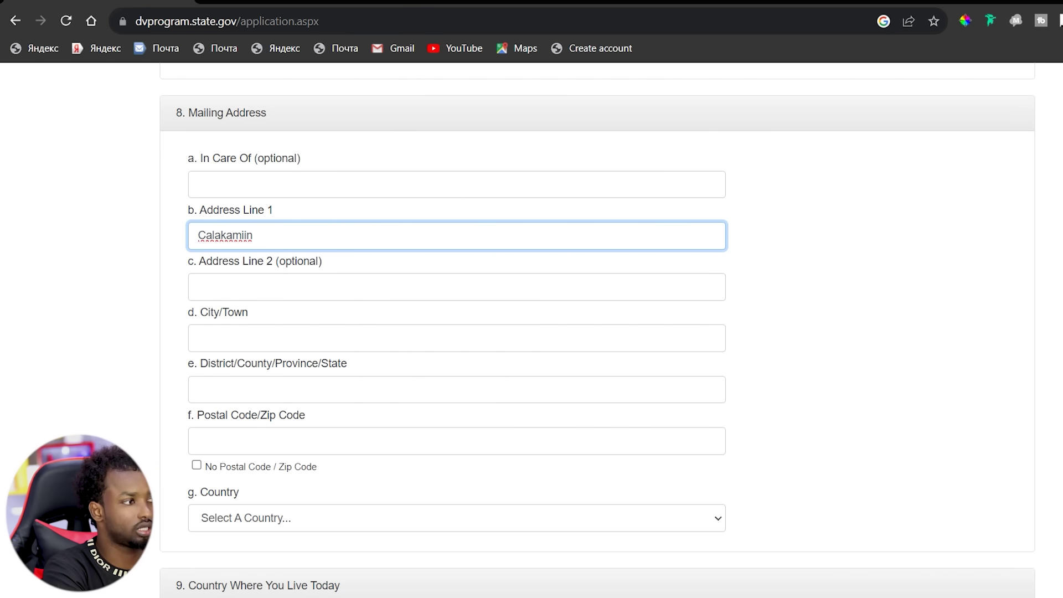
click(282, 287)
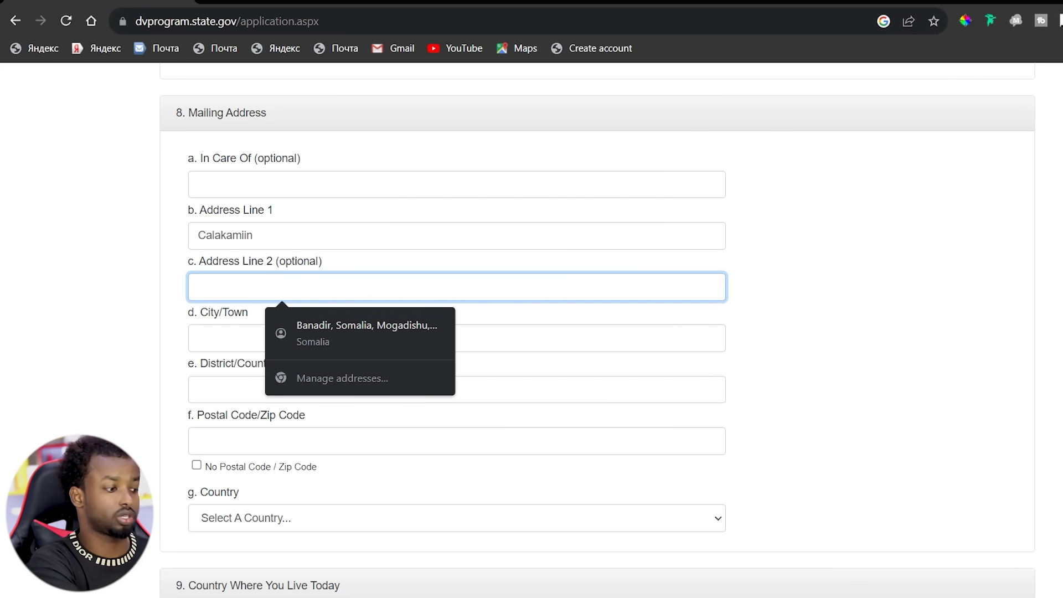
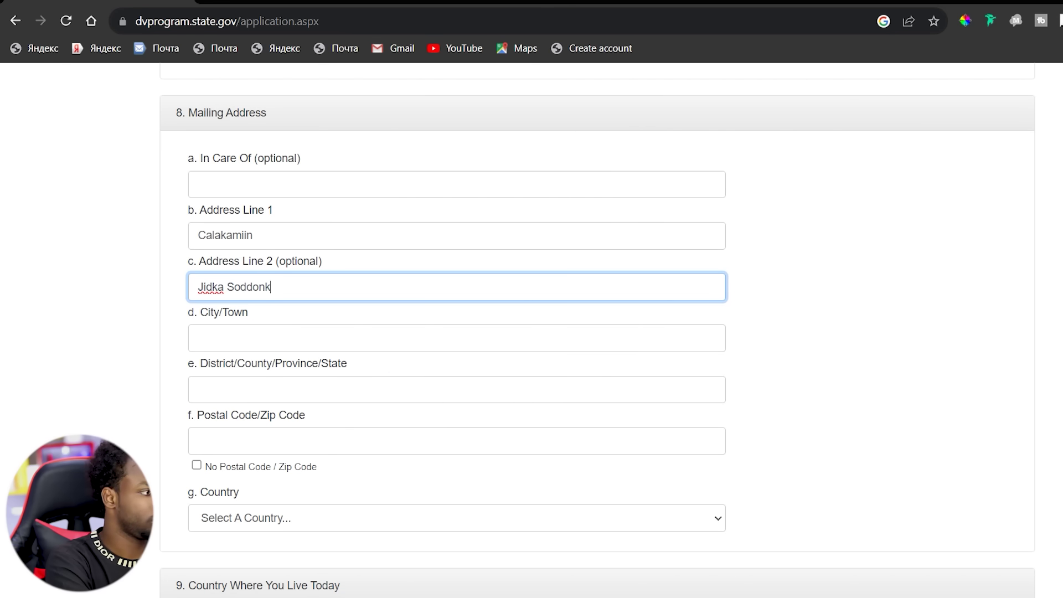
Enter Mogadishu as city, Warta Nabadda as district, and the postal code.
click(199, 337)
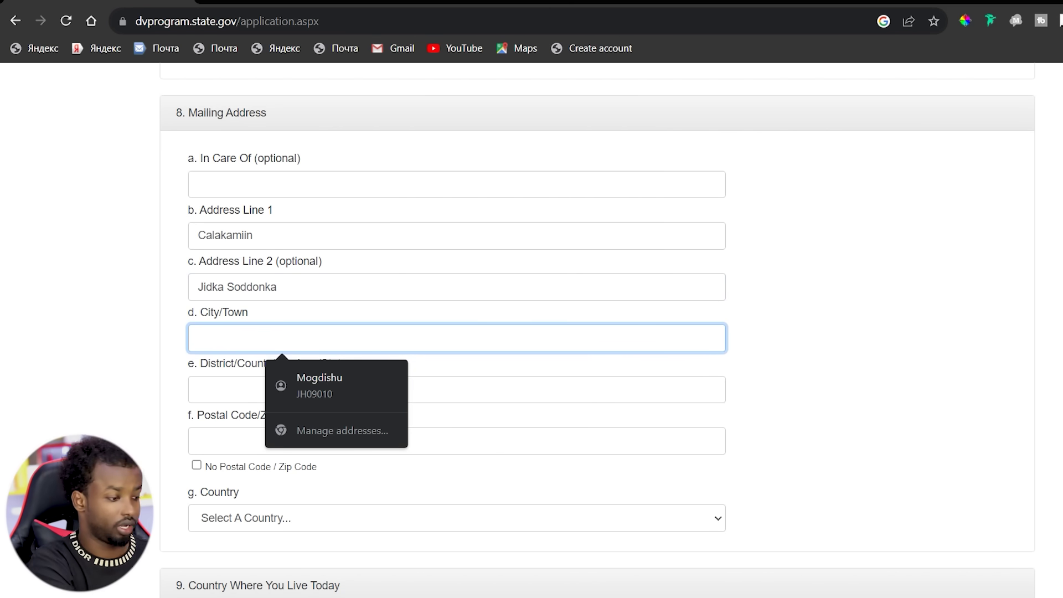
text(Mogadishu)
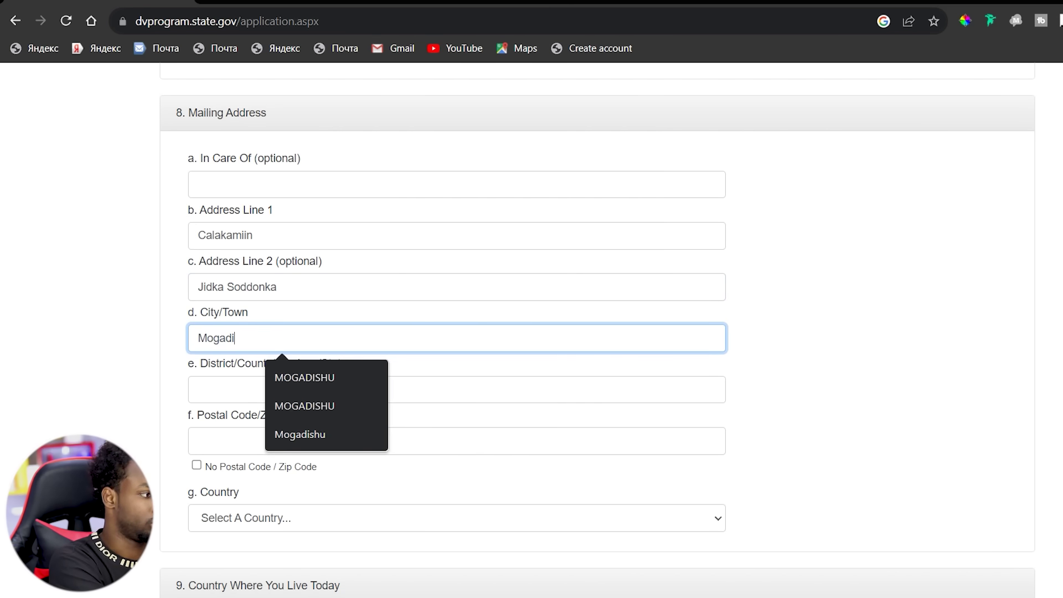
click(199, 389)
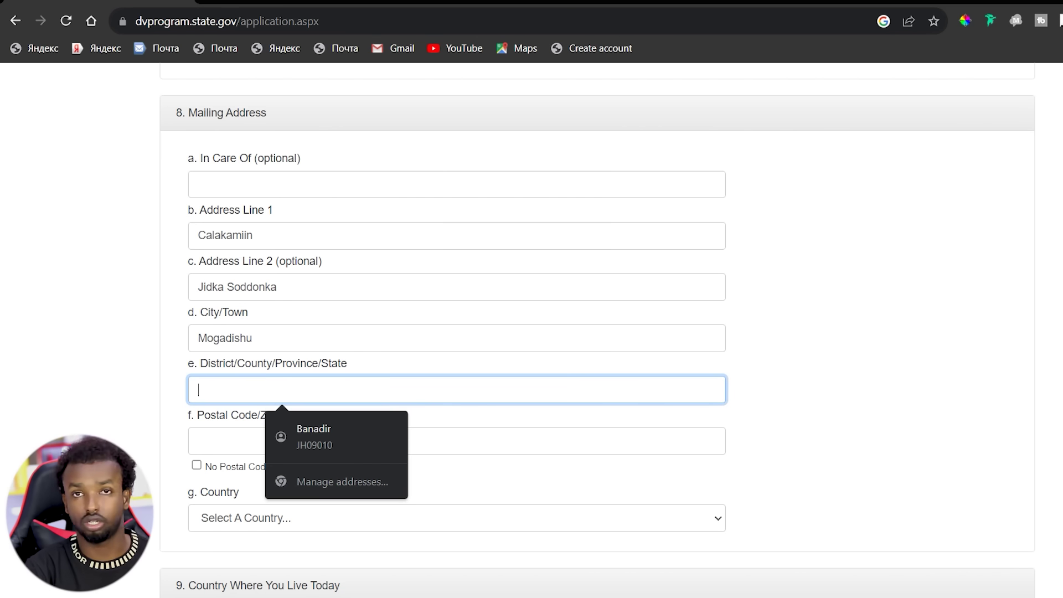
text(Wa)
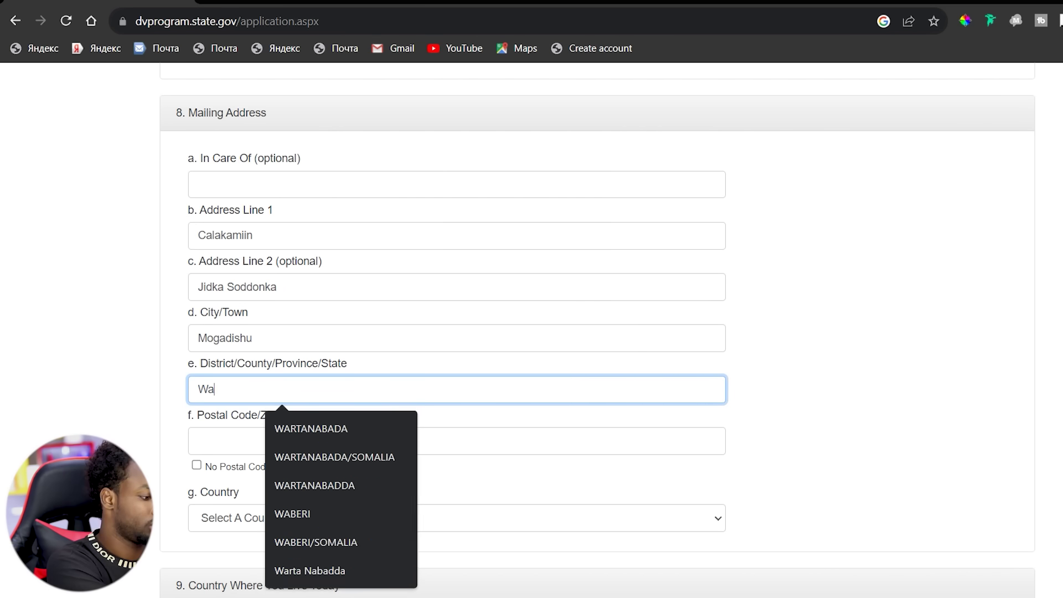
text(rta Nabadda)
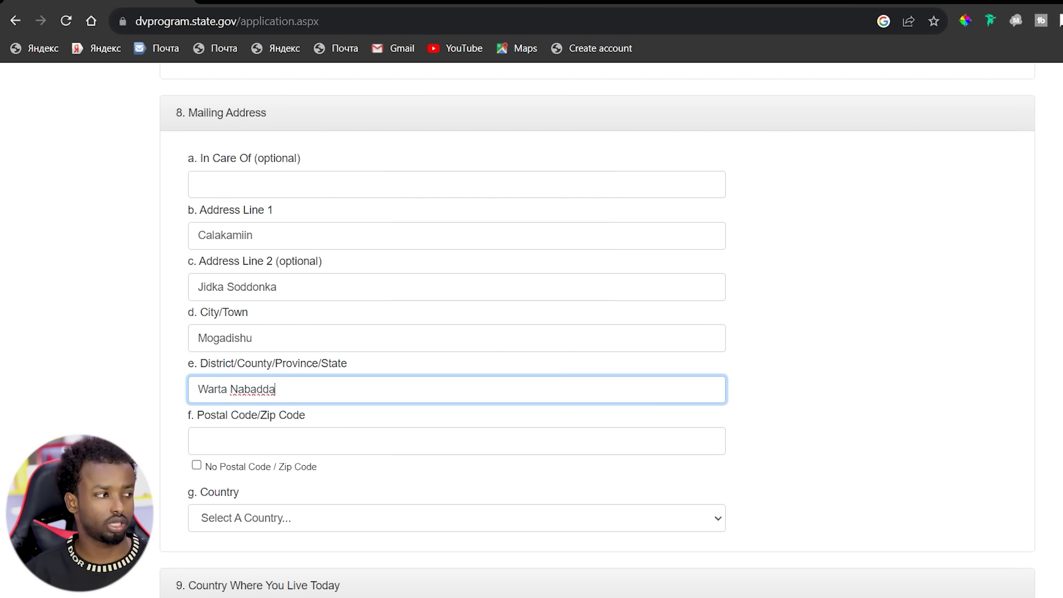
click(282, 442)
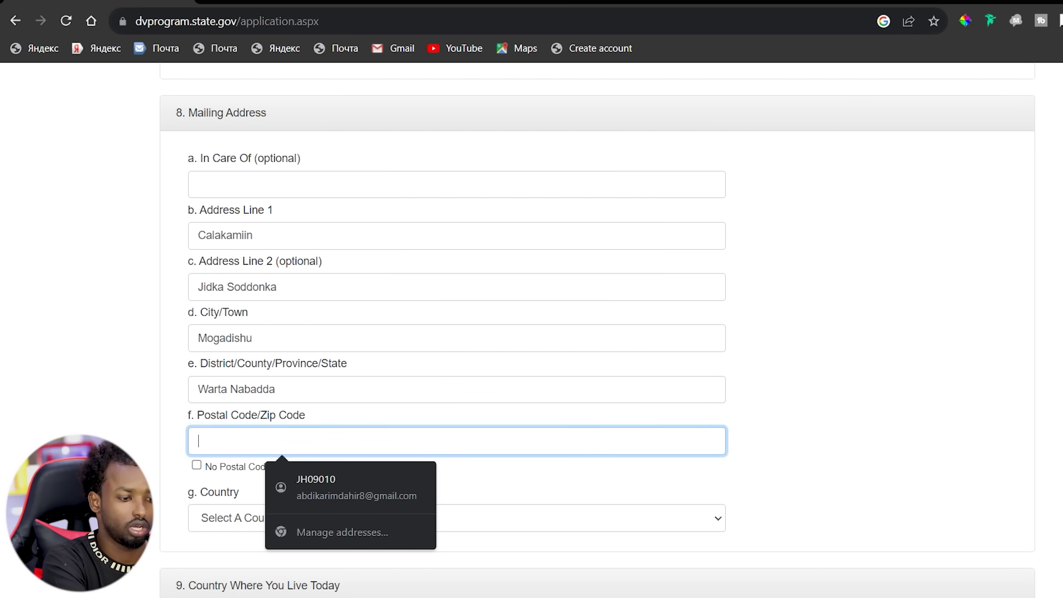
text(00252)
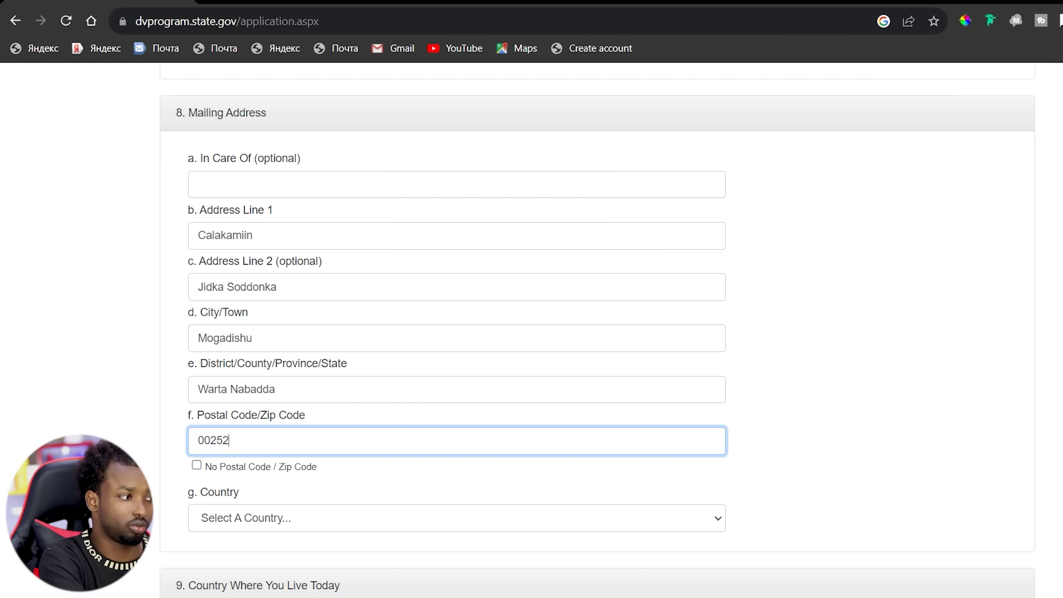
Choose Somalia from the Mailing Address Country list.
click(457, 518)
text(s)
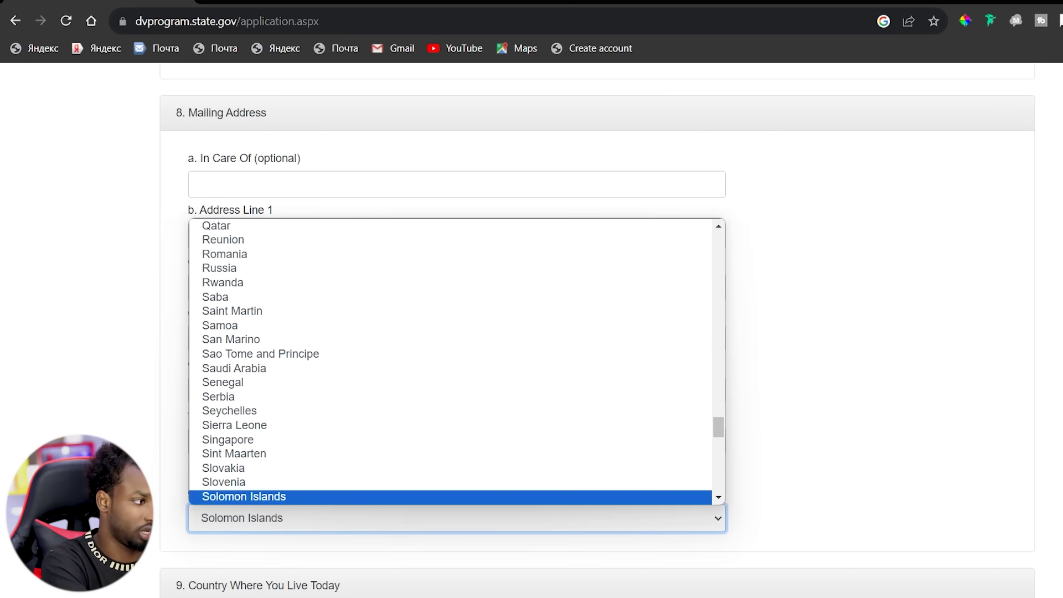
text(omalia)
key(Return)
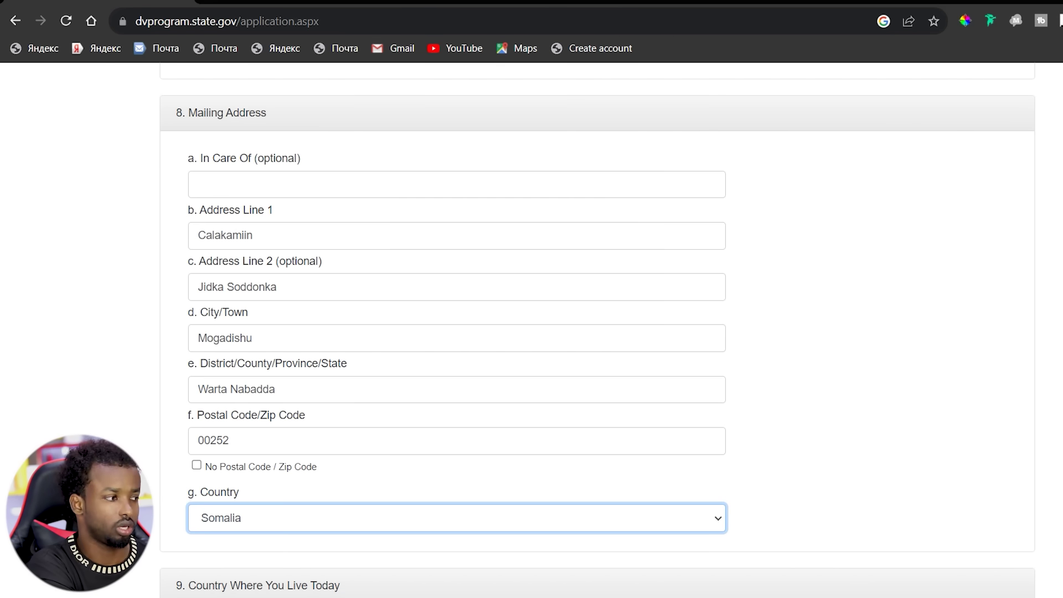
scroll(597, 331, down, 5)
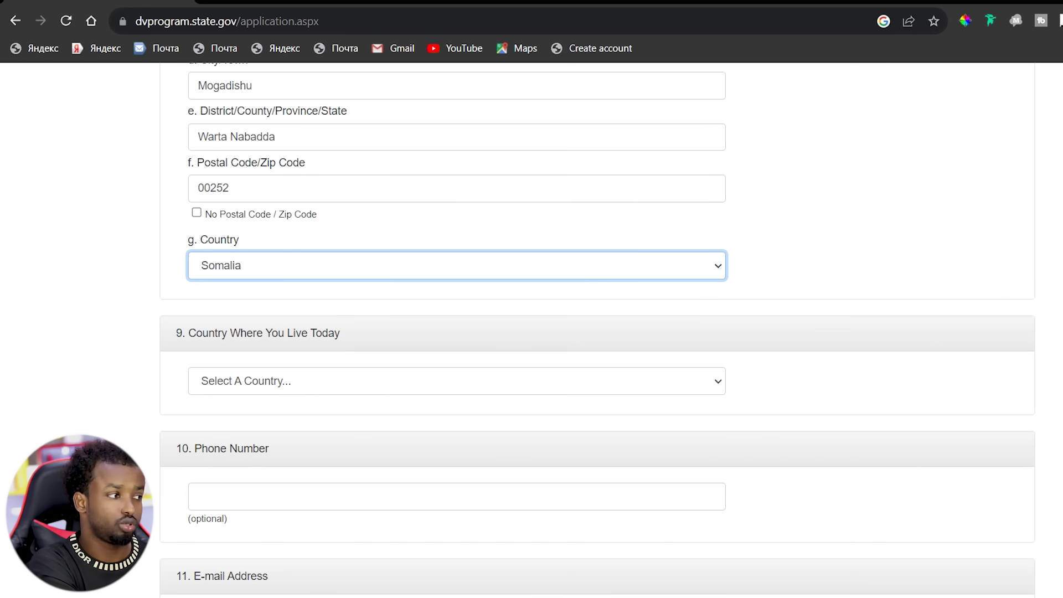
scroll(597, 332, down, 1)
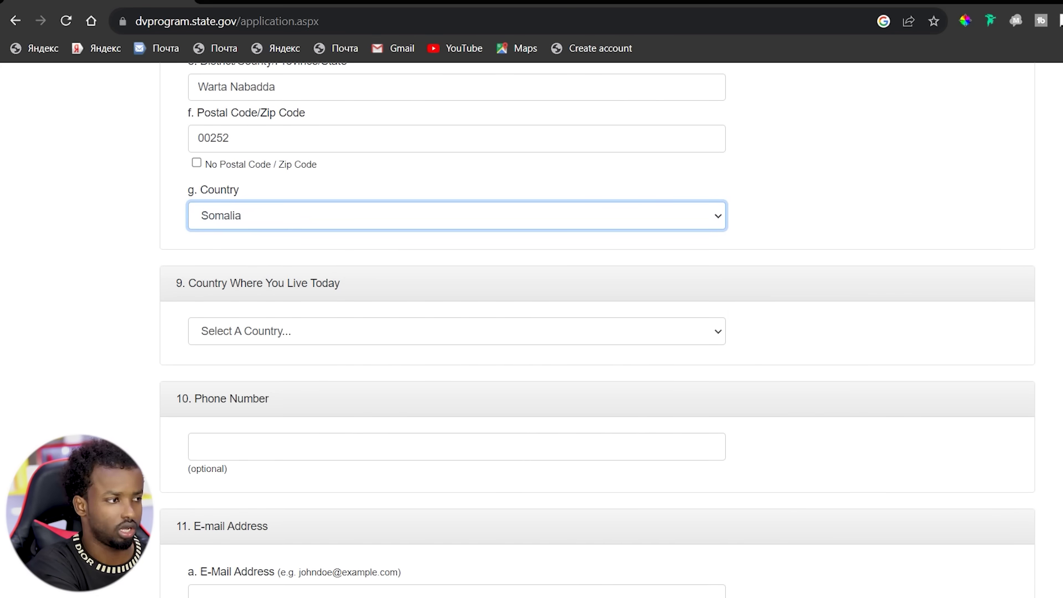
Choose Somalia as the Country Where You Live Today.
click(598, 331)
text(s)
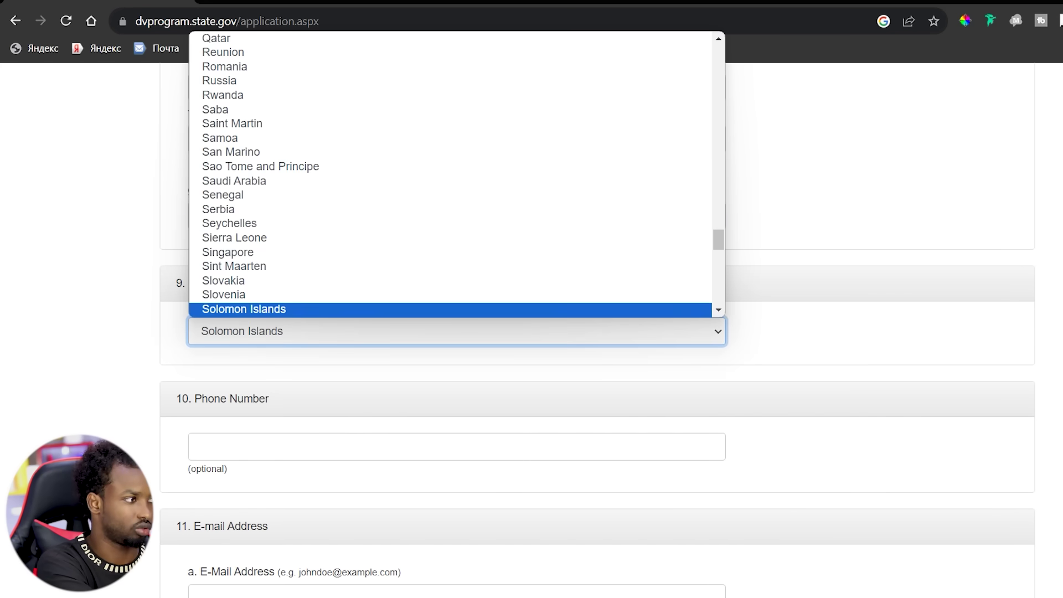
text(omalia)
key(Return)
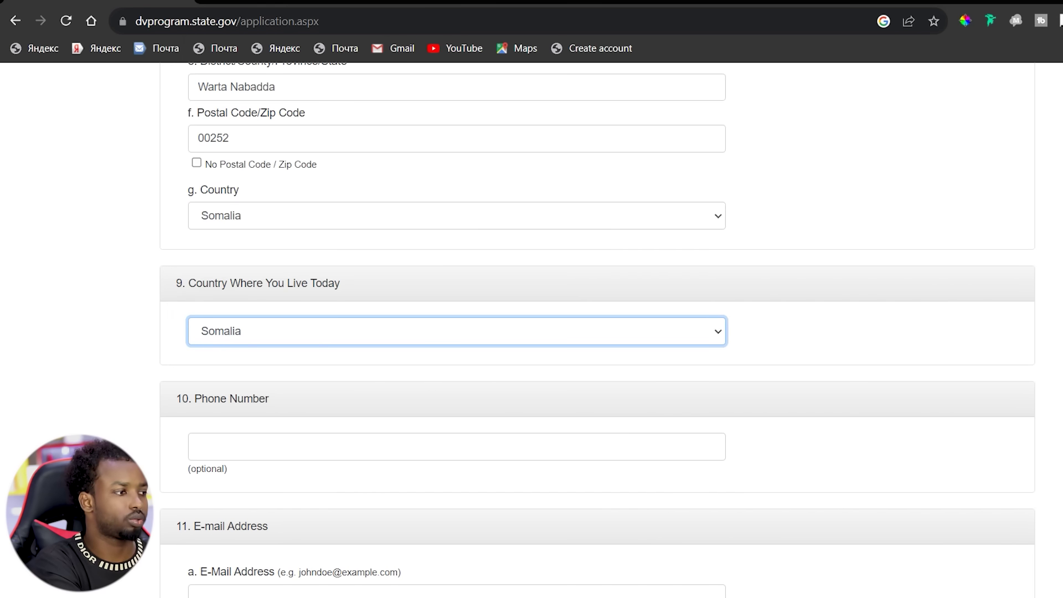
Fill in the +252 phone number using the browser's autofill suggestion.
click(194, 446)
text(+)
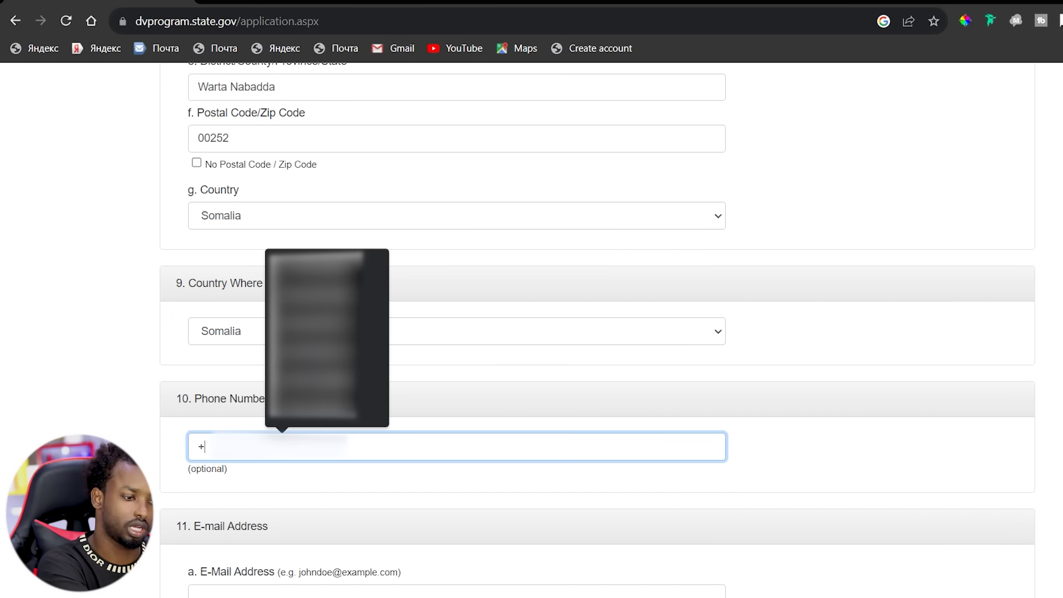
text(25)
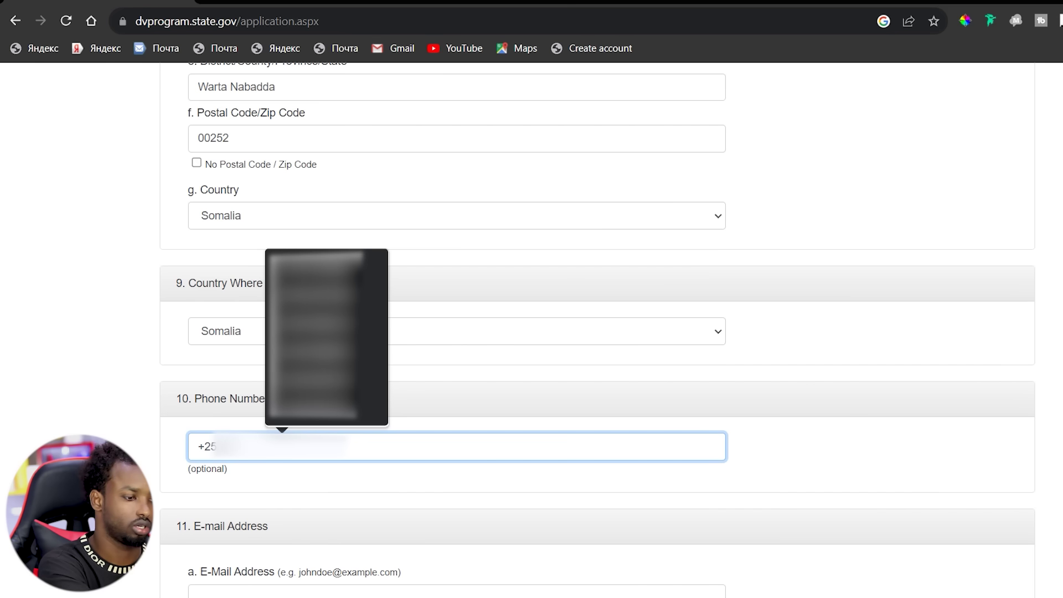
text(2)
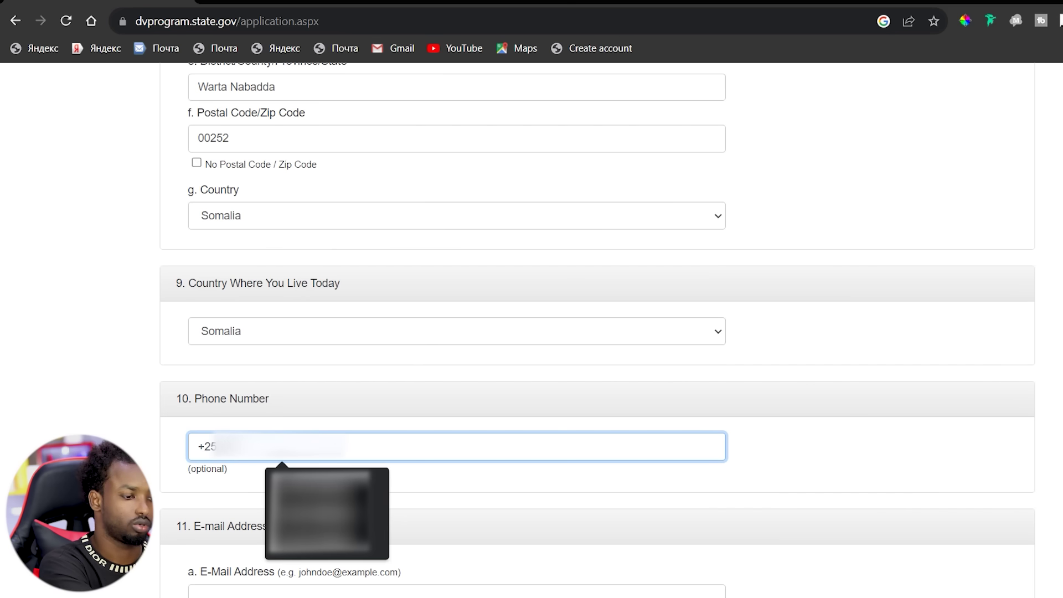
key(Down)
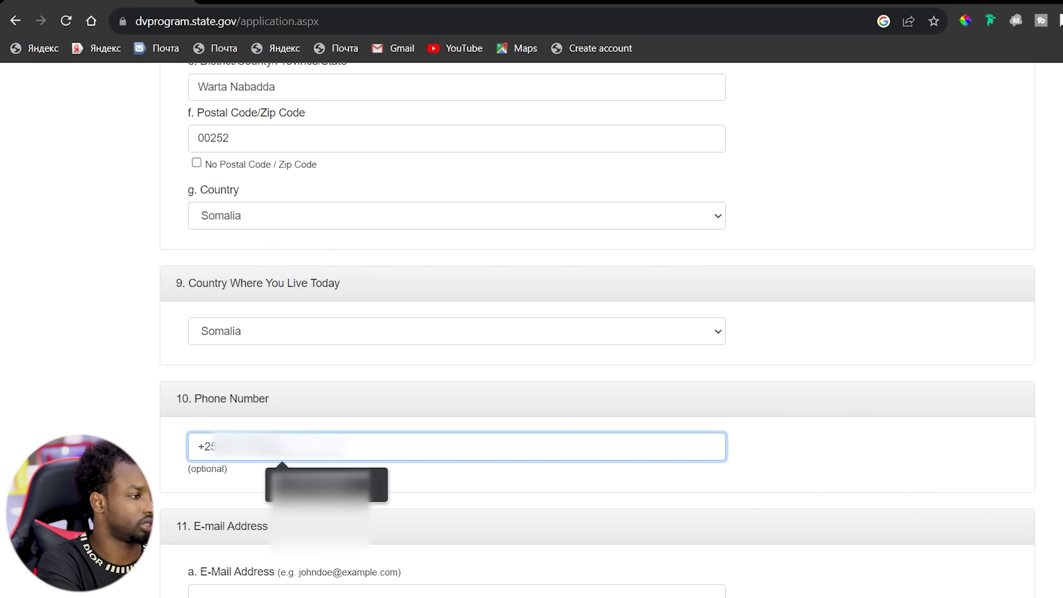
key(Return)
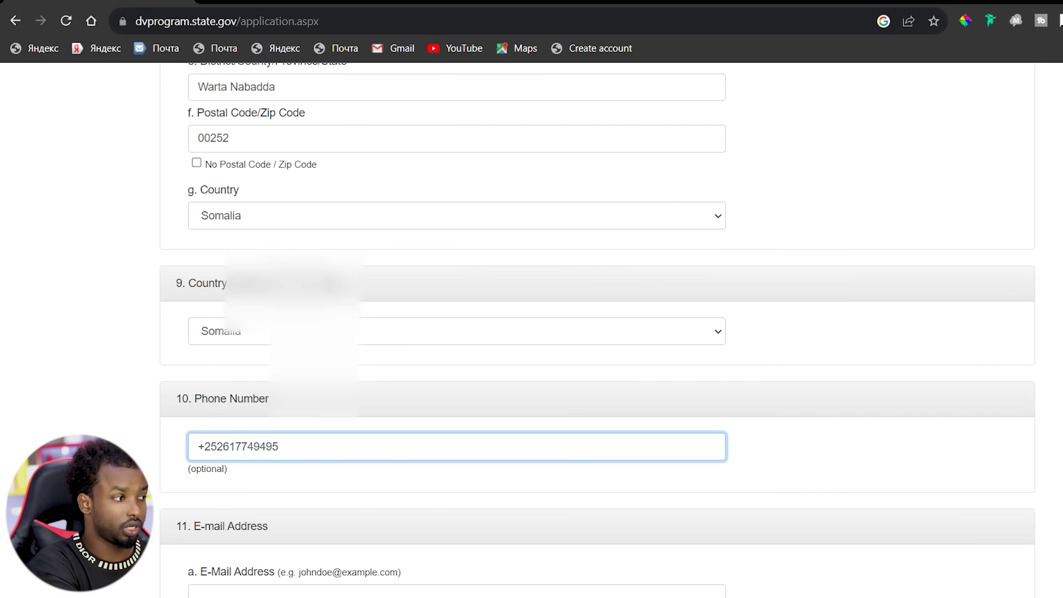
scroll(597, 332, down, 3)
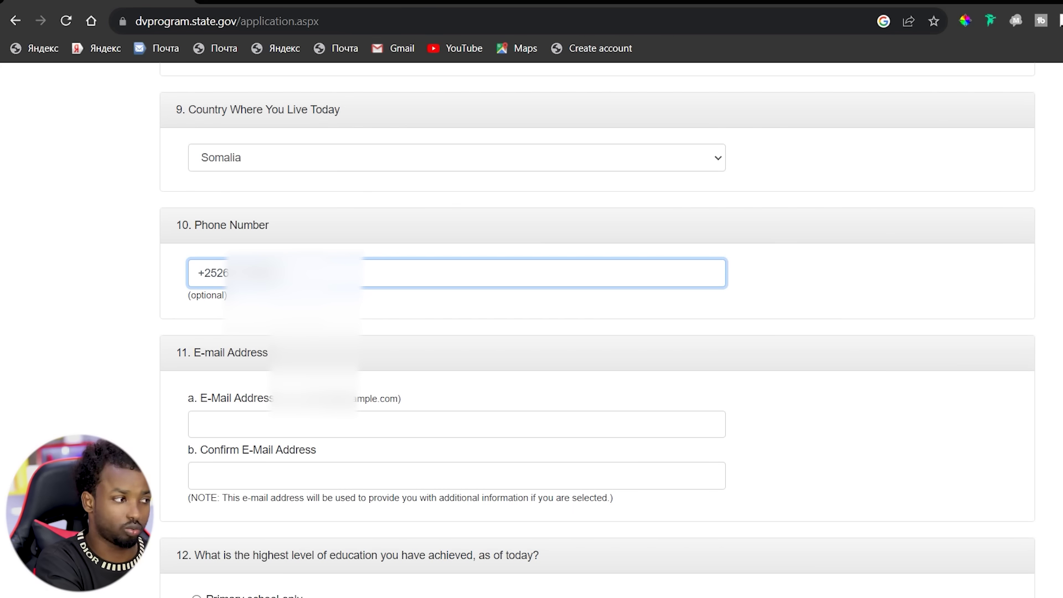
Type the applicant's e-mail address, then begin retyping it in Confirm E-Mail Address.
click(283, 425)
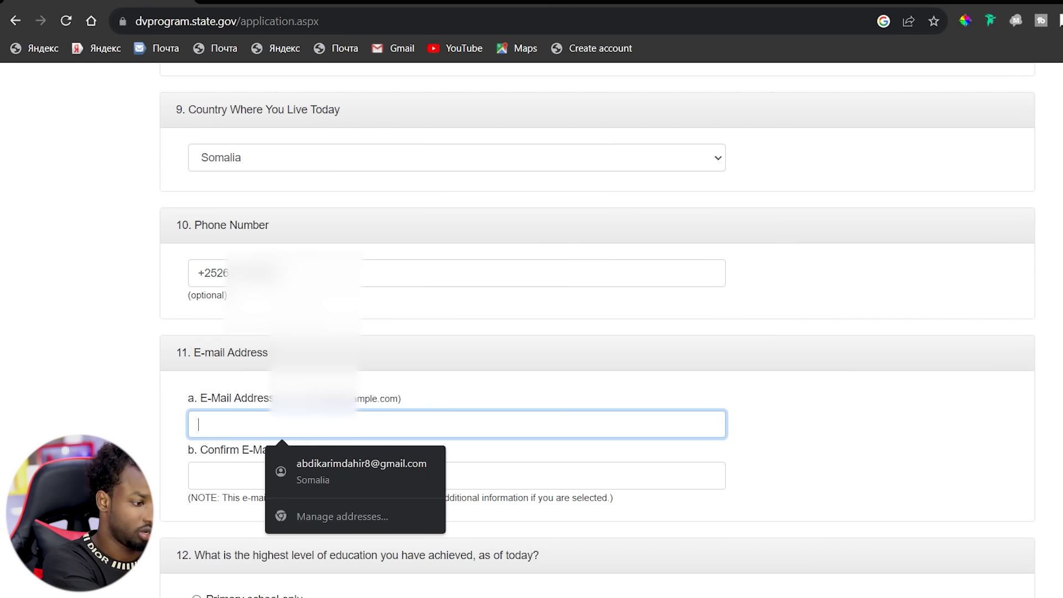
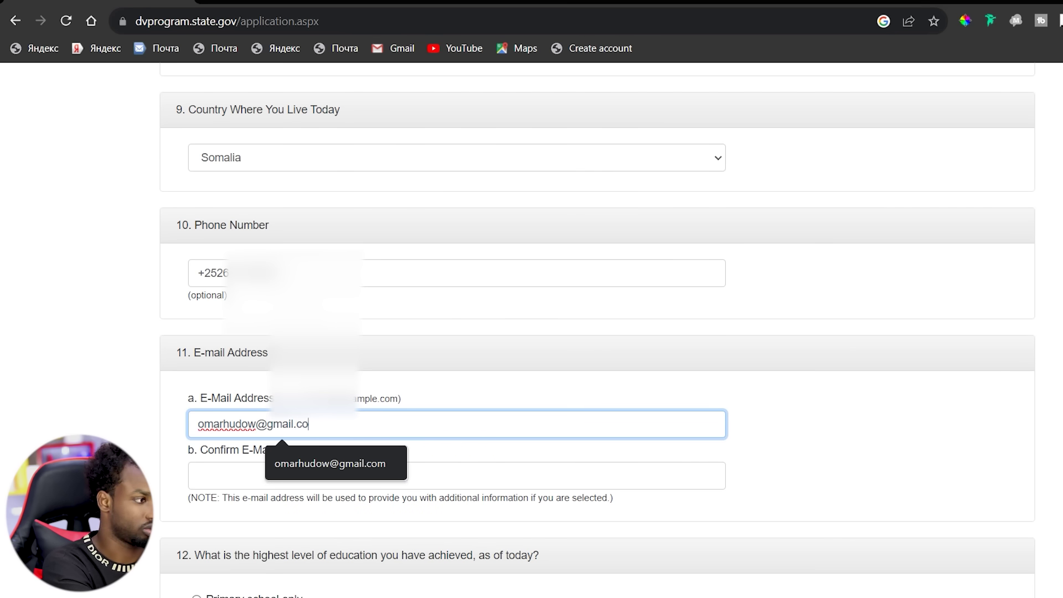
key(Tab)
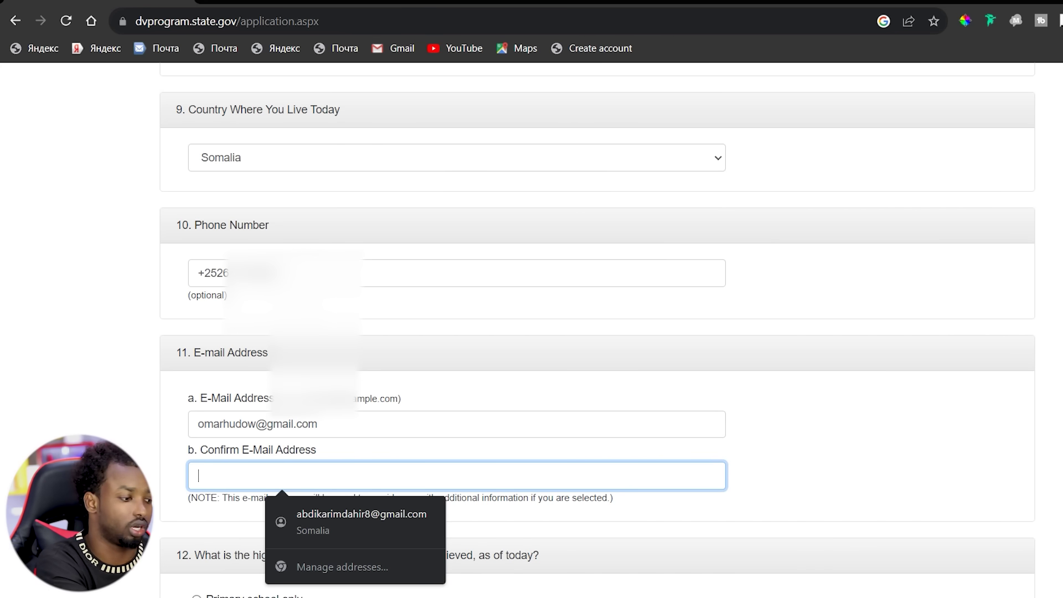
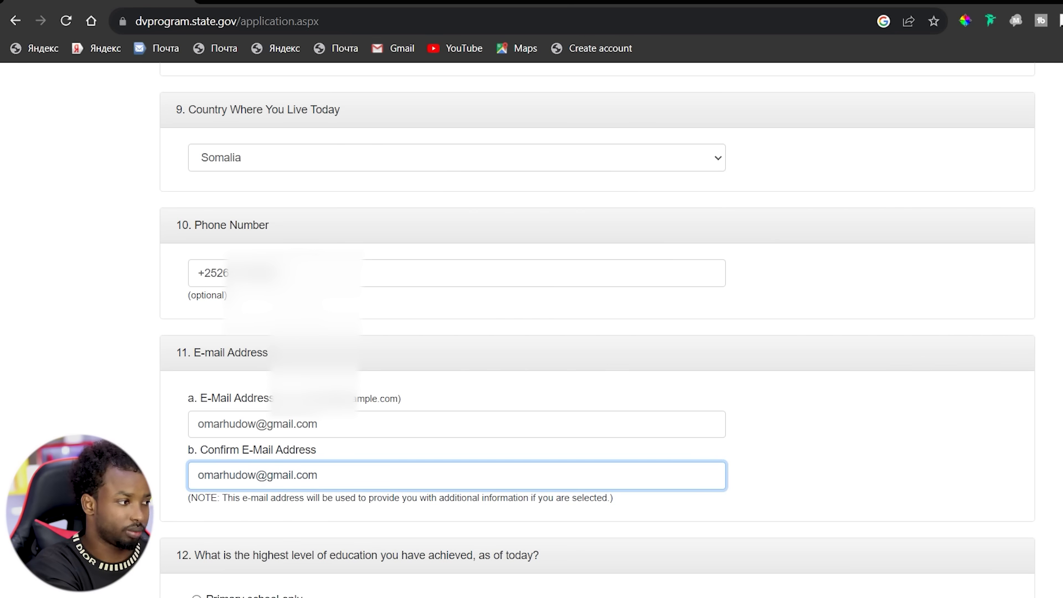
Select 'High School degree' as the applicant's highest level of education in question 12.
scroll(597, 333, down, 5)
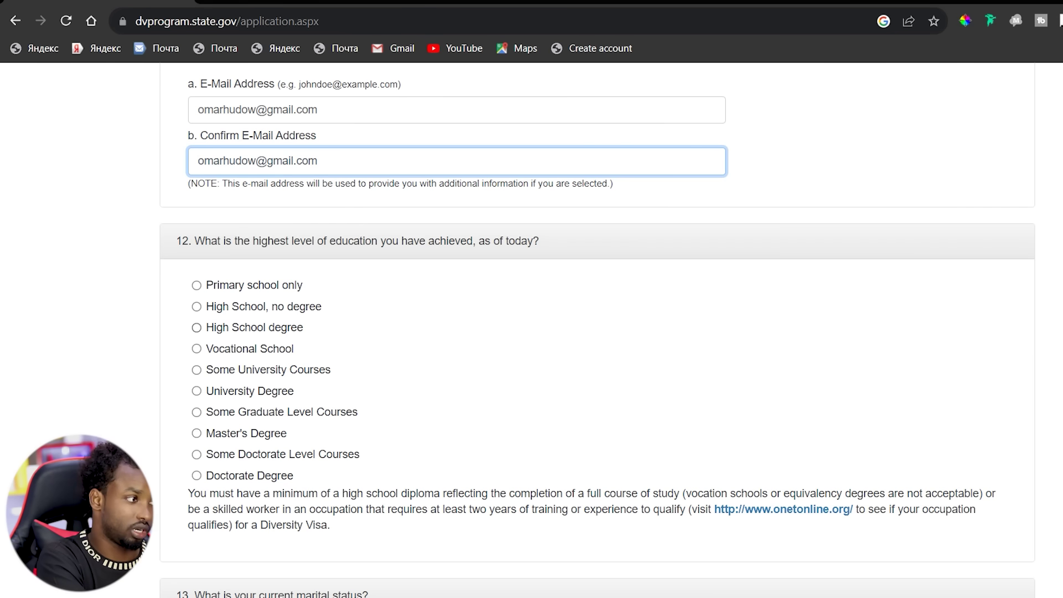
click(197, 327)
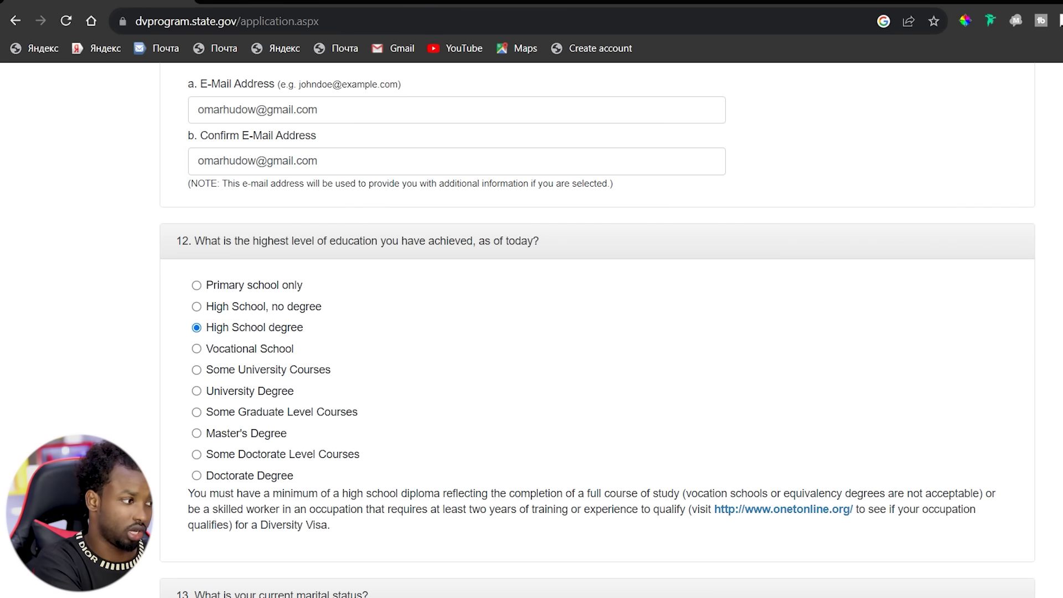
scroll(597, 333, down, 7)
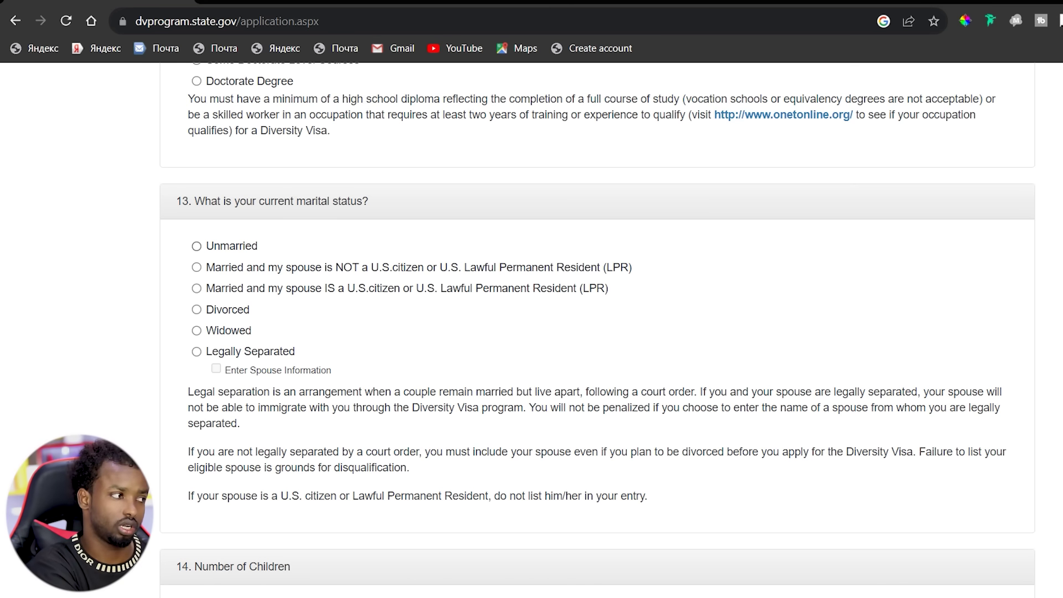
Set marital status to Unmarried and enter 0 for the number of children.
click(197, 246)
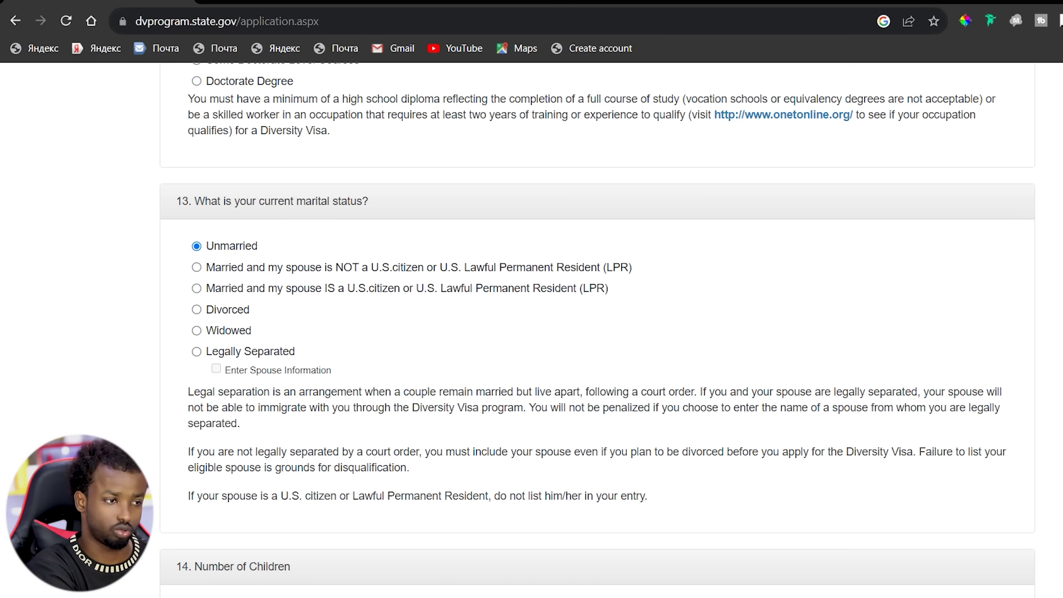
scroll(597, 332, down, 4)
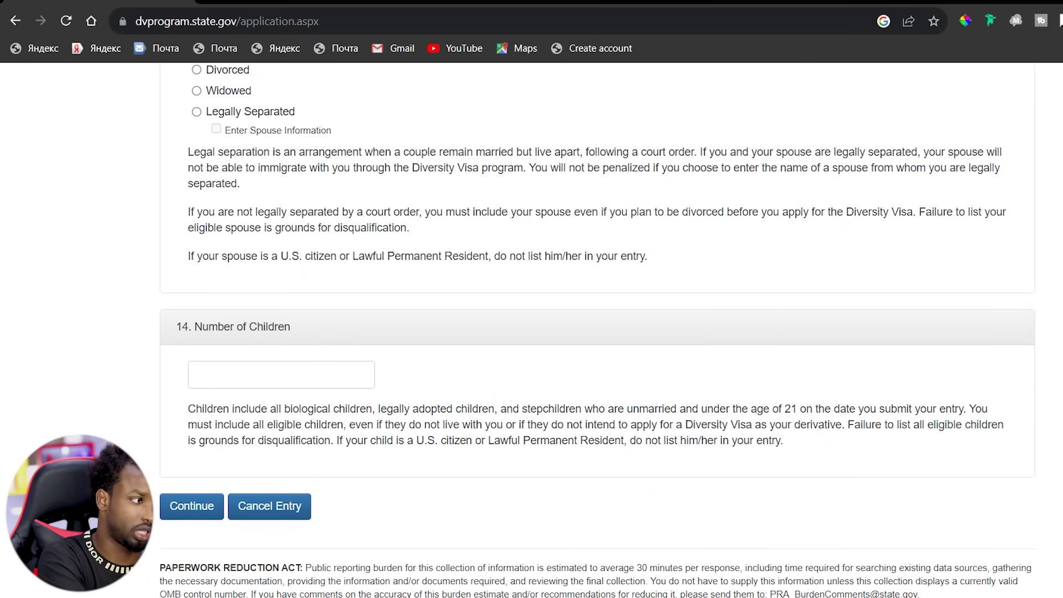
click(281, 375)
click(275, 411)
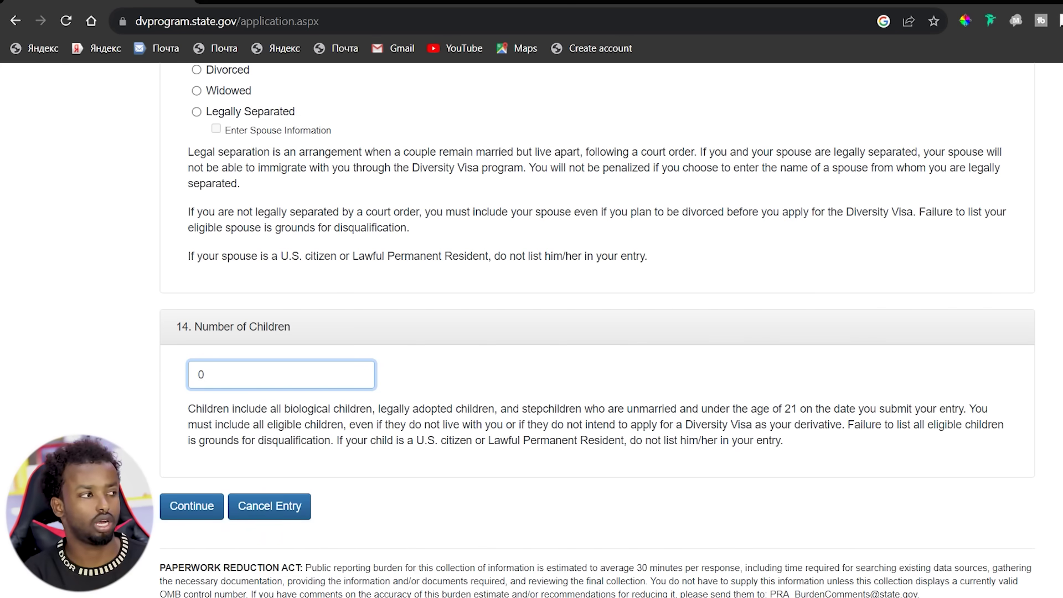